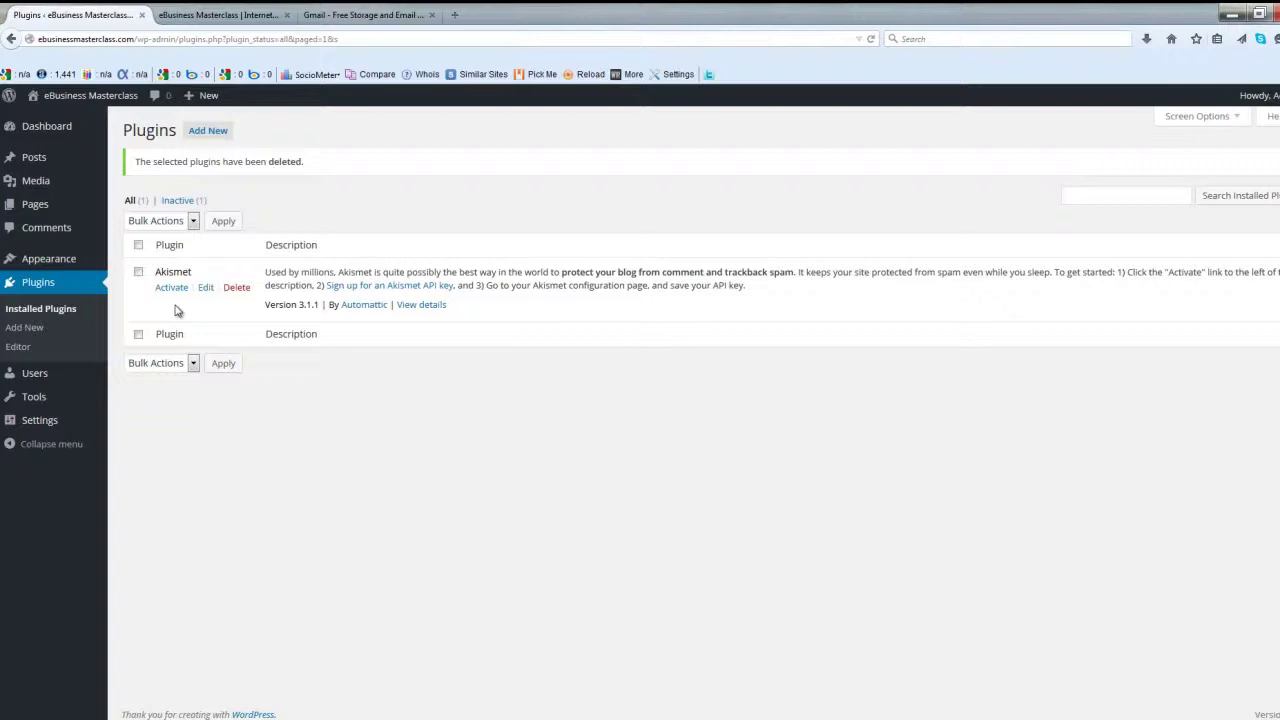
Open the Akismet API key sign-up link in a separate browser tab and start requesting a key
right_click(395, 291)
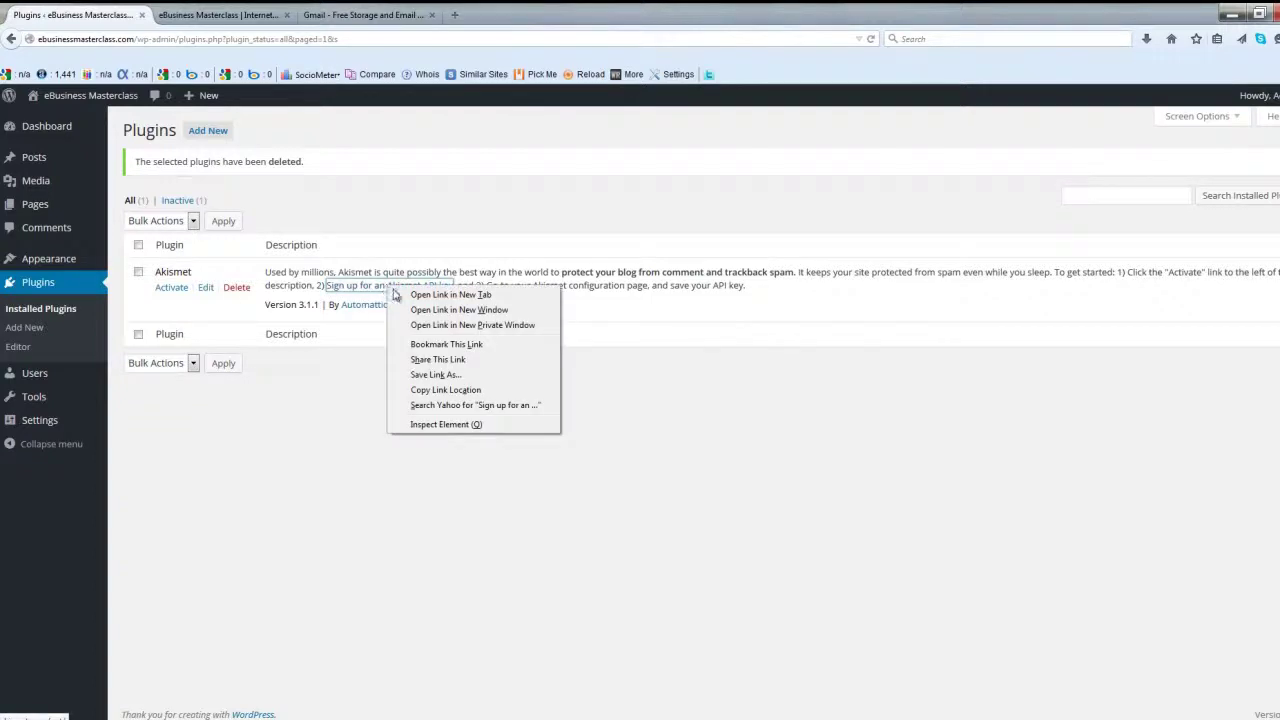
click(418, 295)
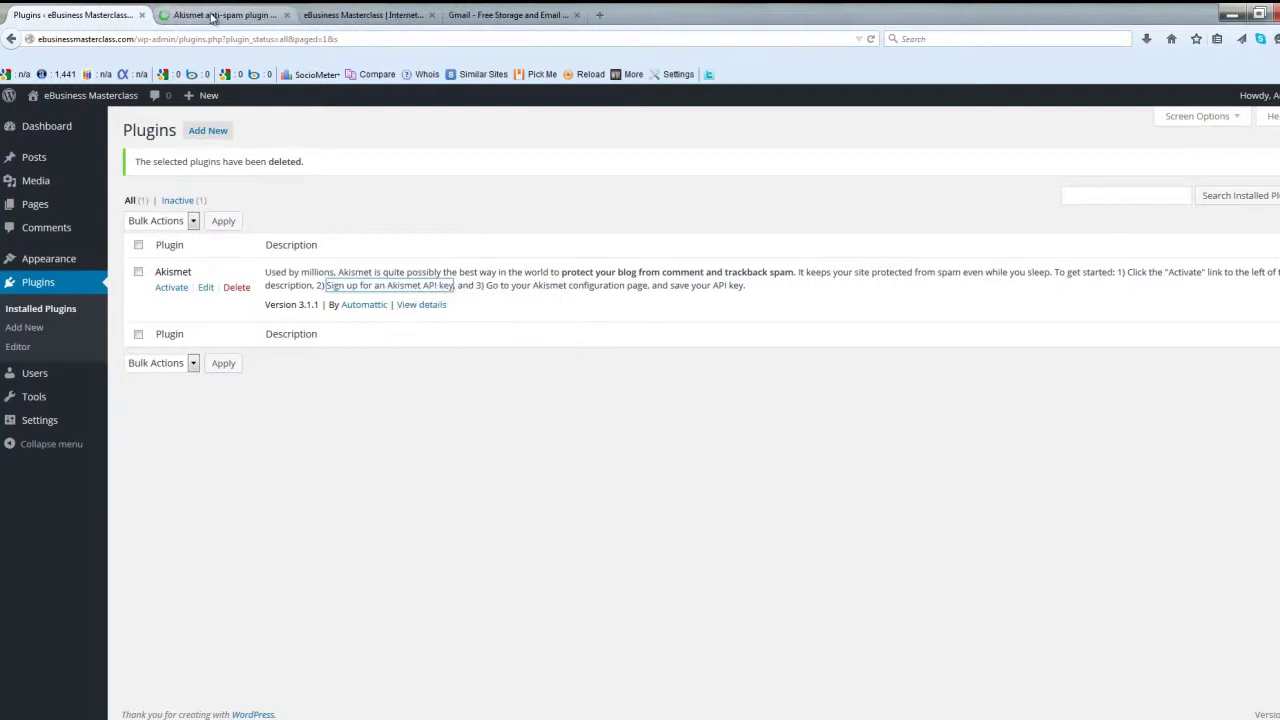
click(212, 16)
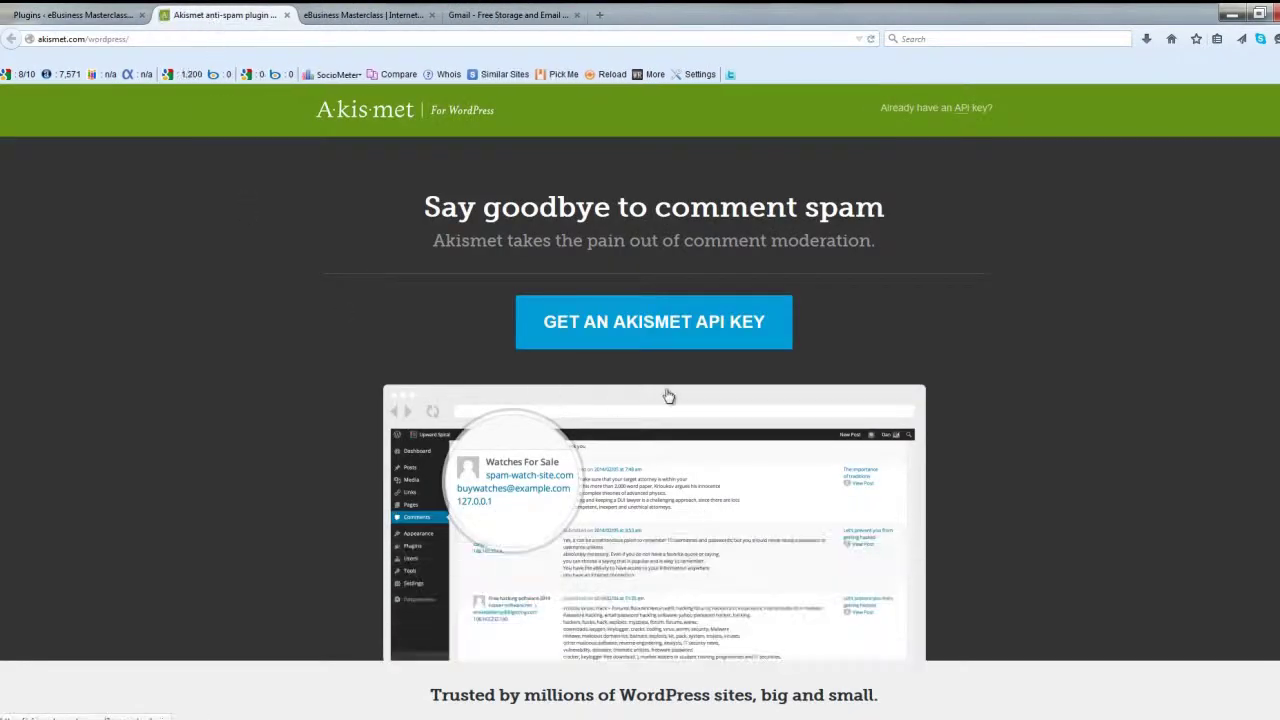
click(624, 331)
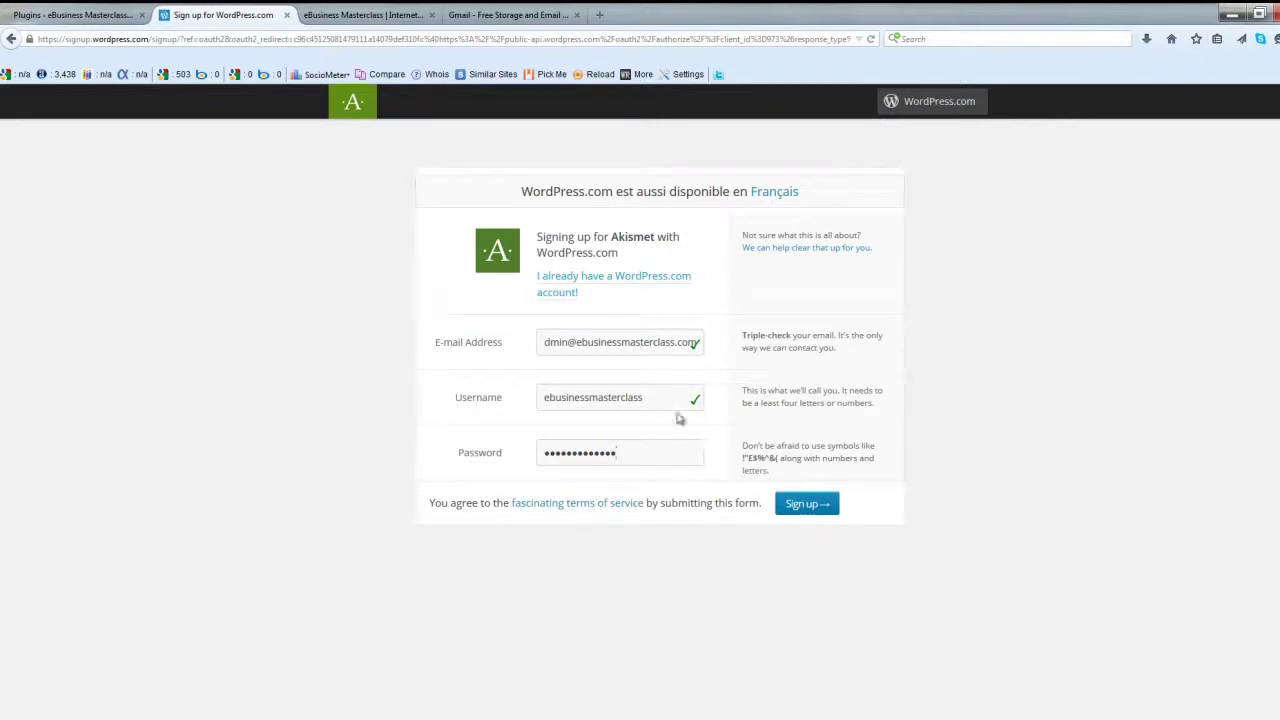
Submit the completed WordPress.com sign-up form and let the browser remember the account password
click(800, 508)
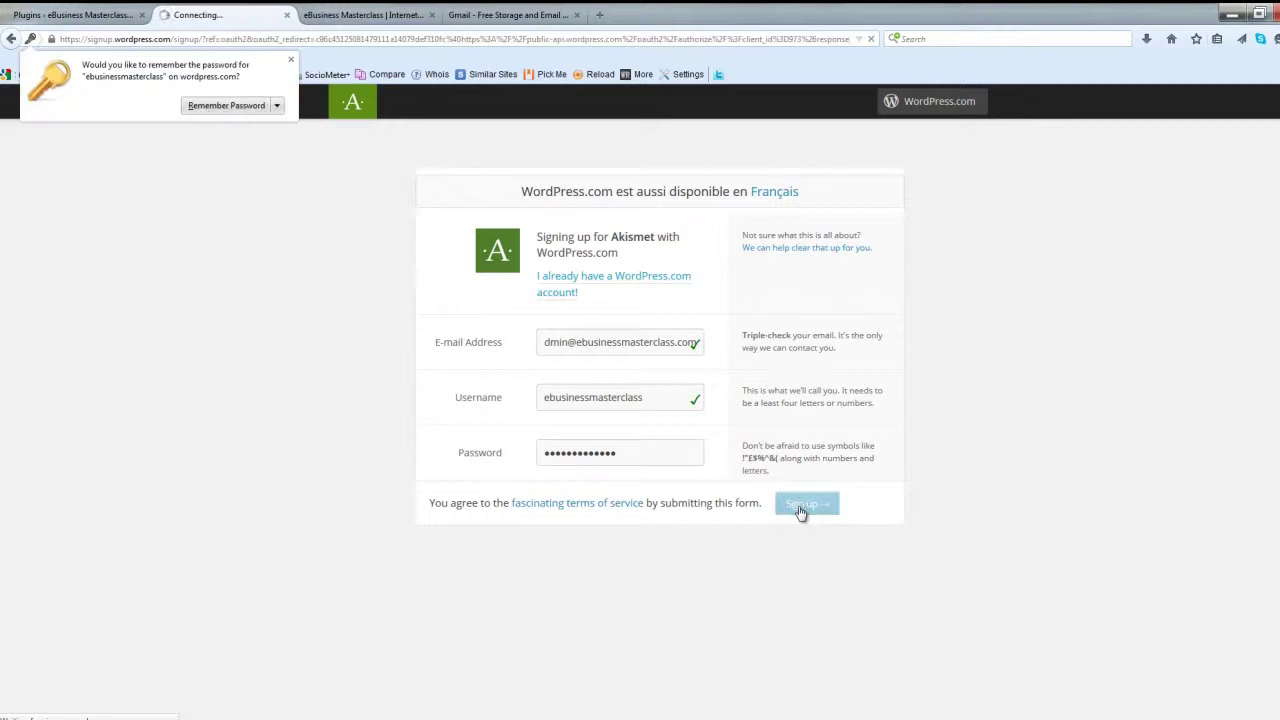
click(255, 109)
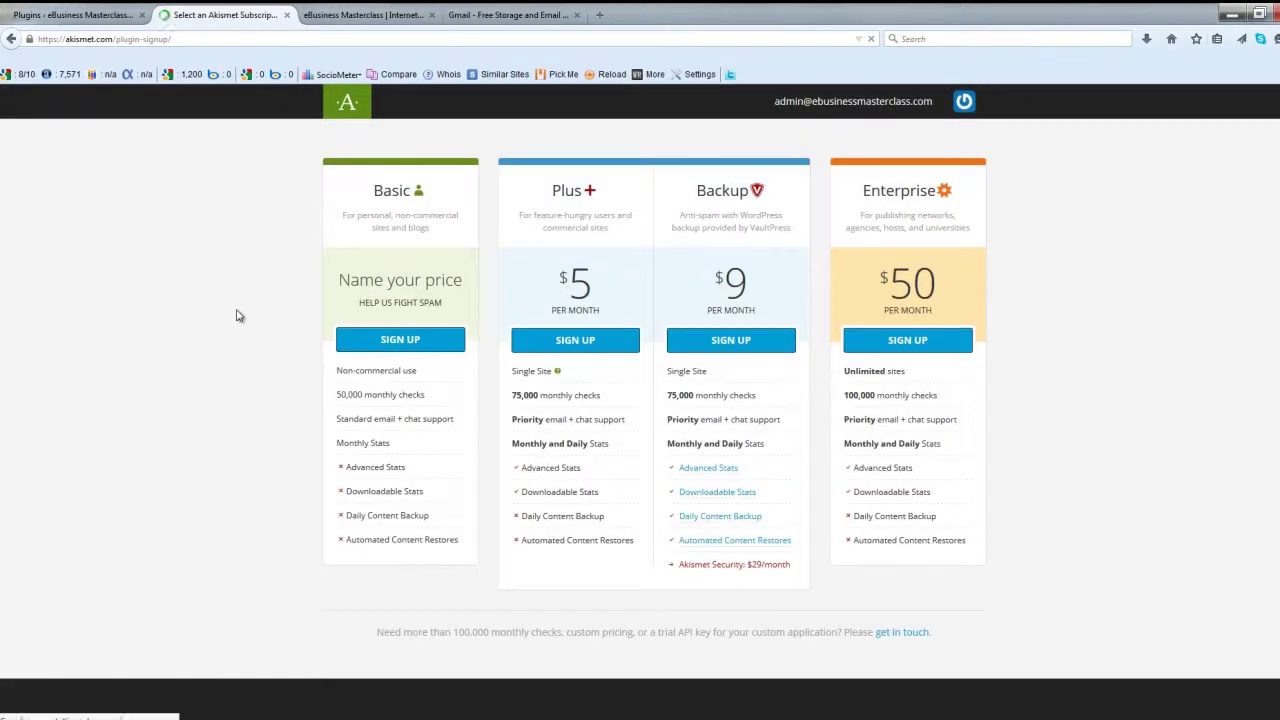
Sign up for the Akismet Basic plan at $0.00/yr, entering the contact's first and last name
click(398, 341)
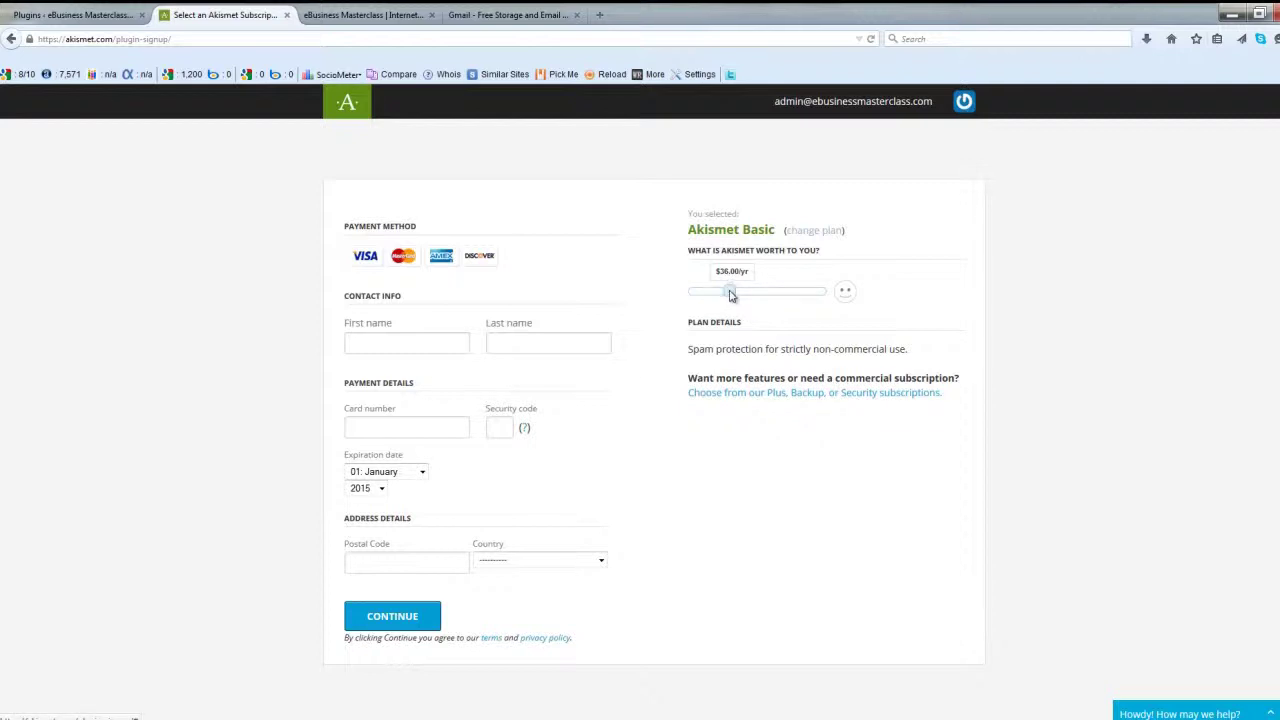
drag(731, 292, 666, 290)
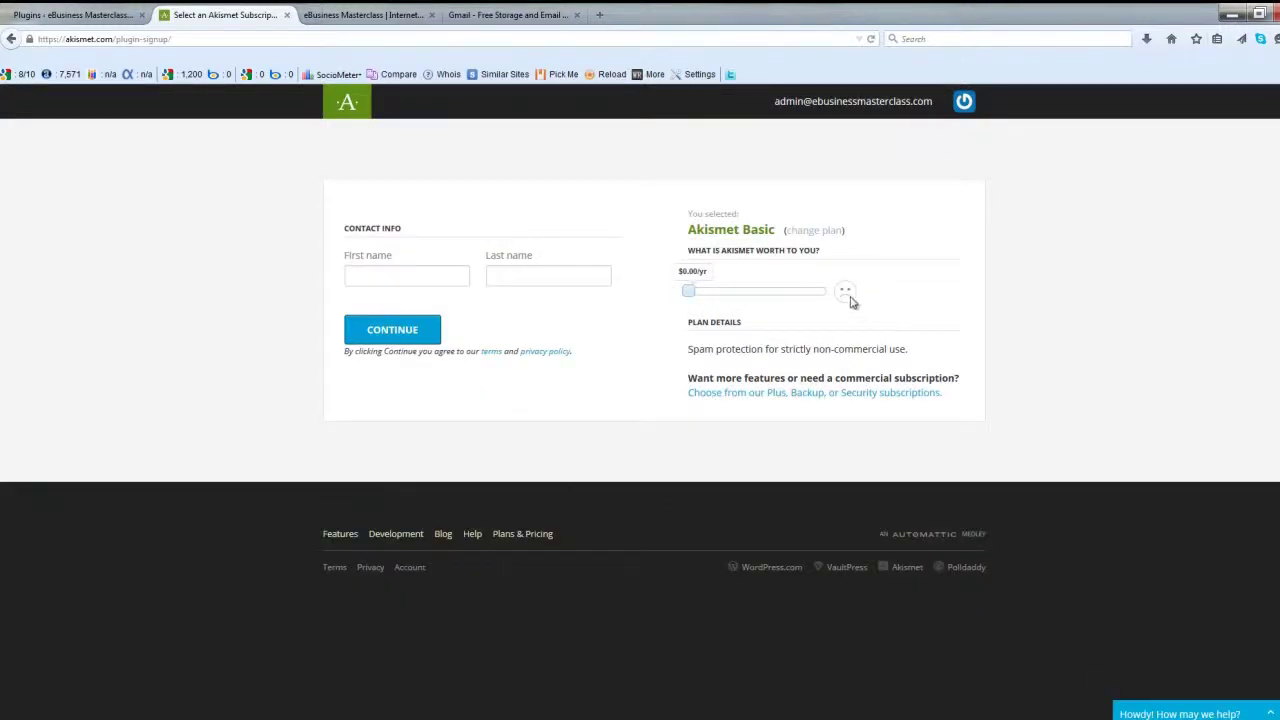
click(418, 275)
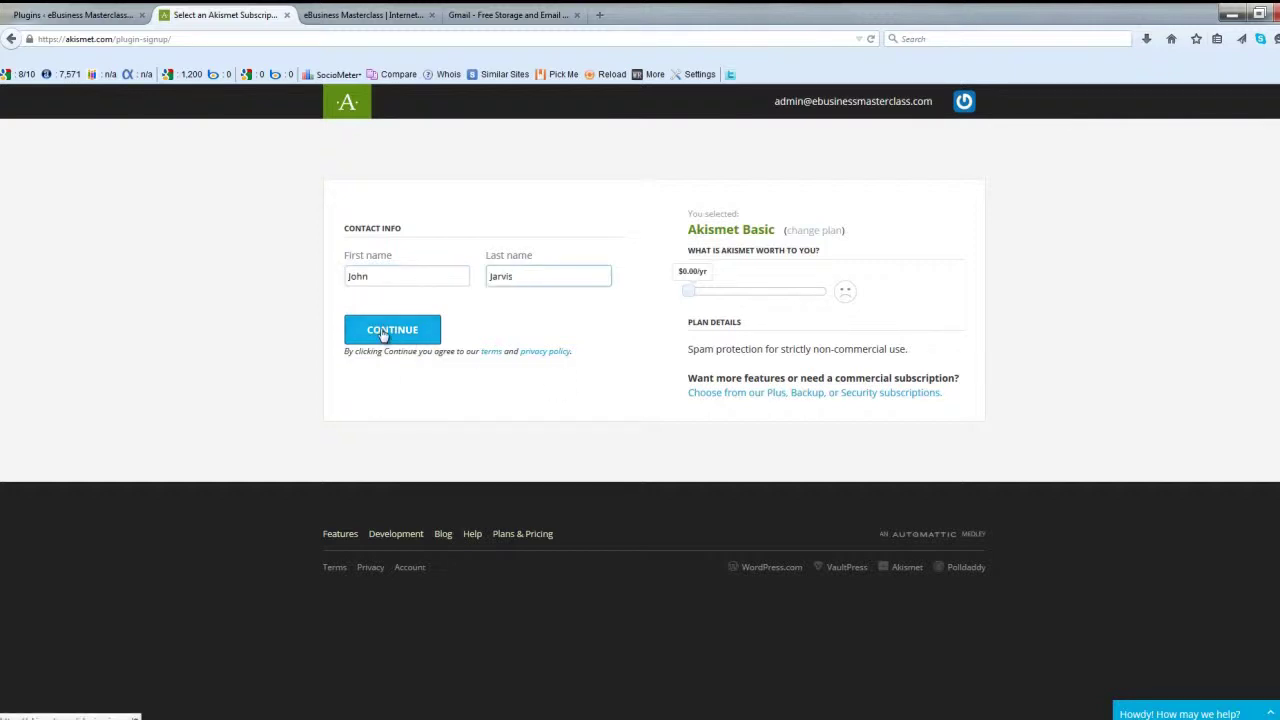
click(383, 333)
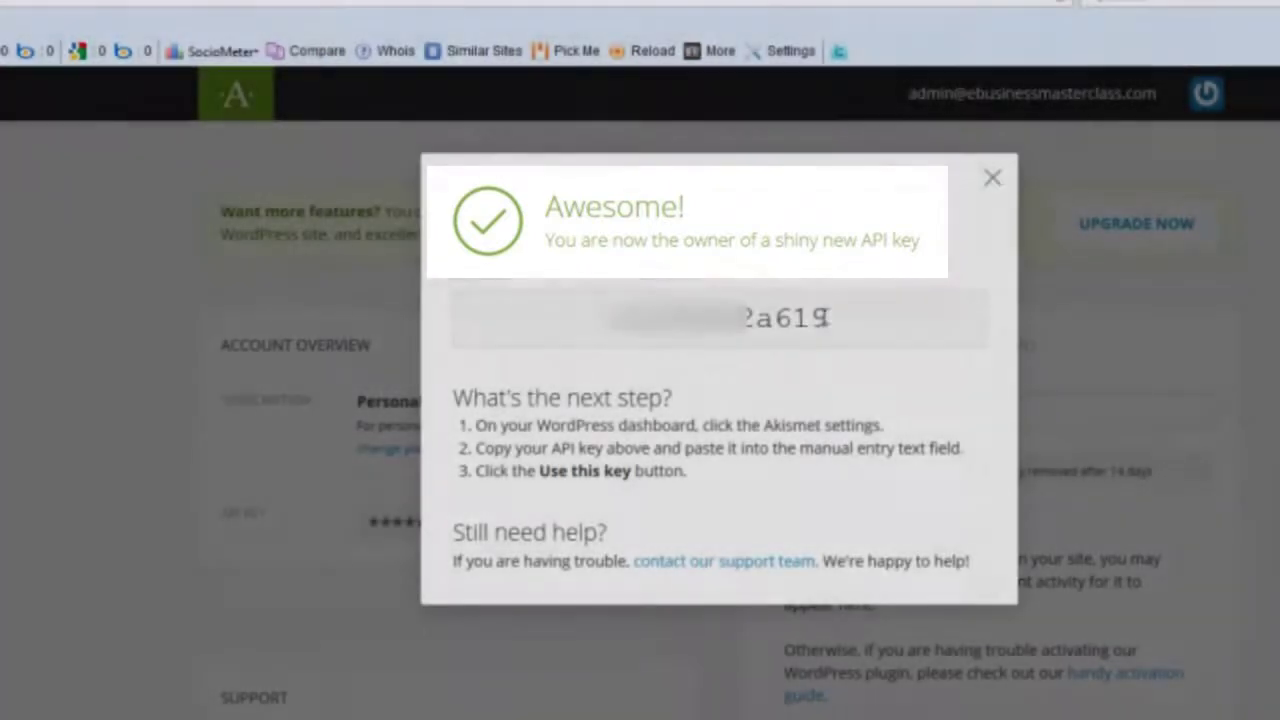
Copy the newly issued Akismet API key and return to the site's Plugins page
drag(829, 318, 624, 318)
drag(594, 244, 584, 244)
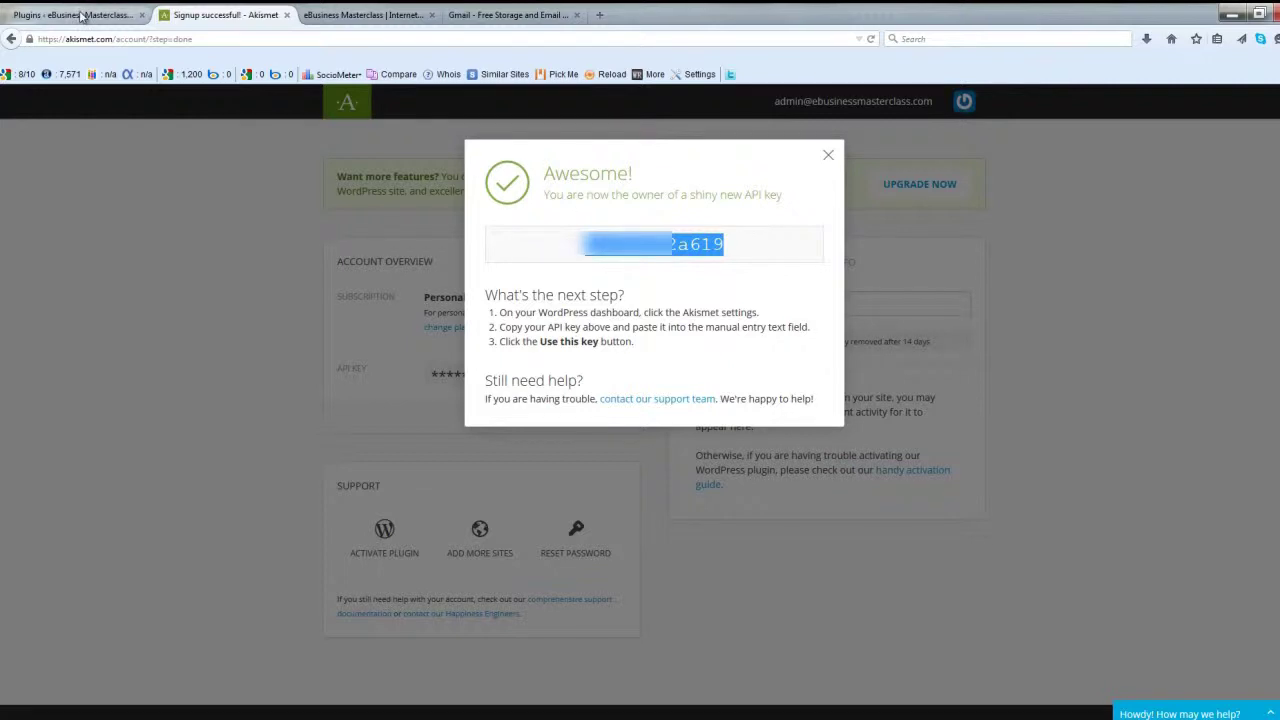
click(82, 15)
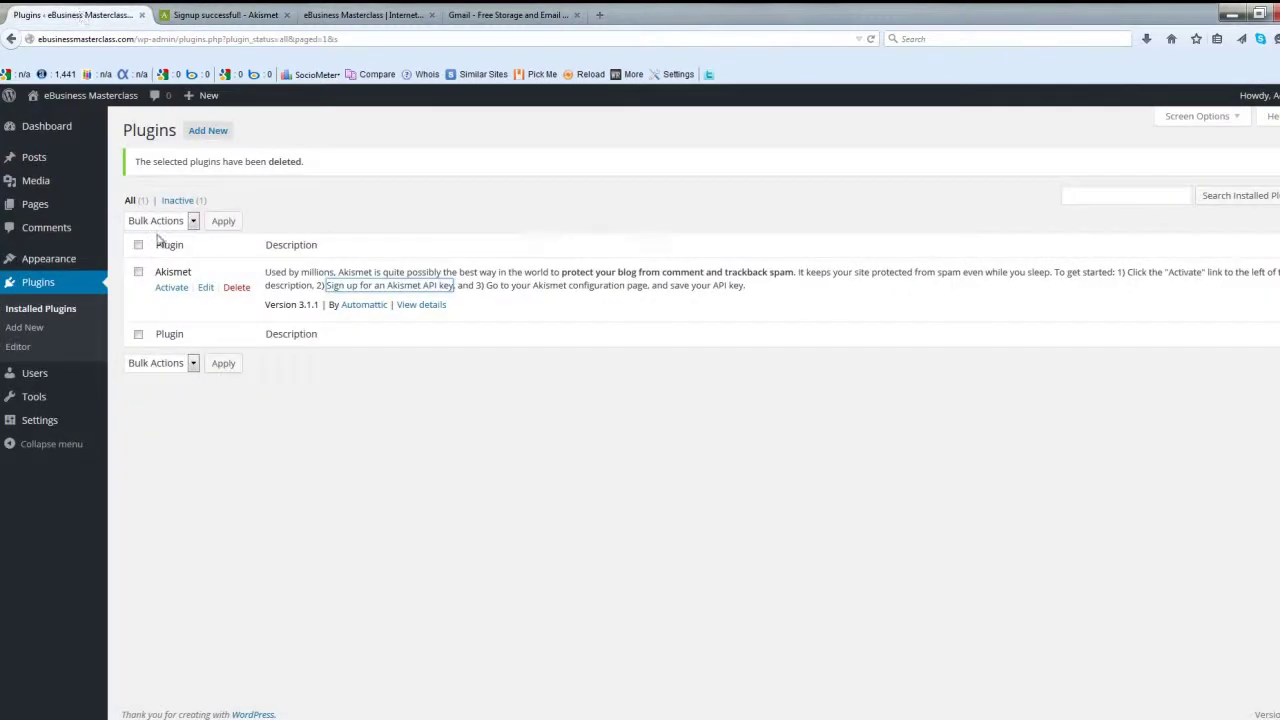
Activate the Akismet plugin and its account by manually entering the copied API key
click(172, 288)
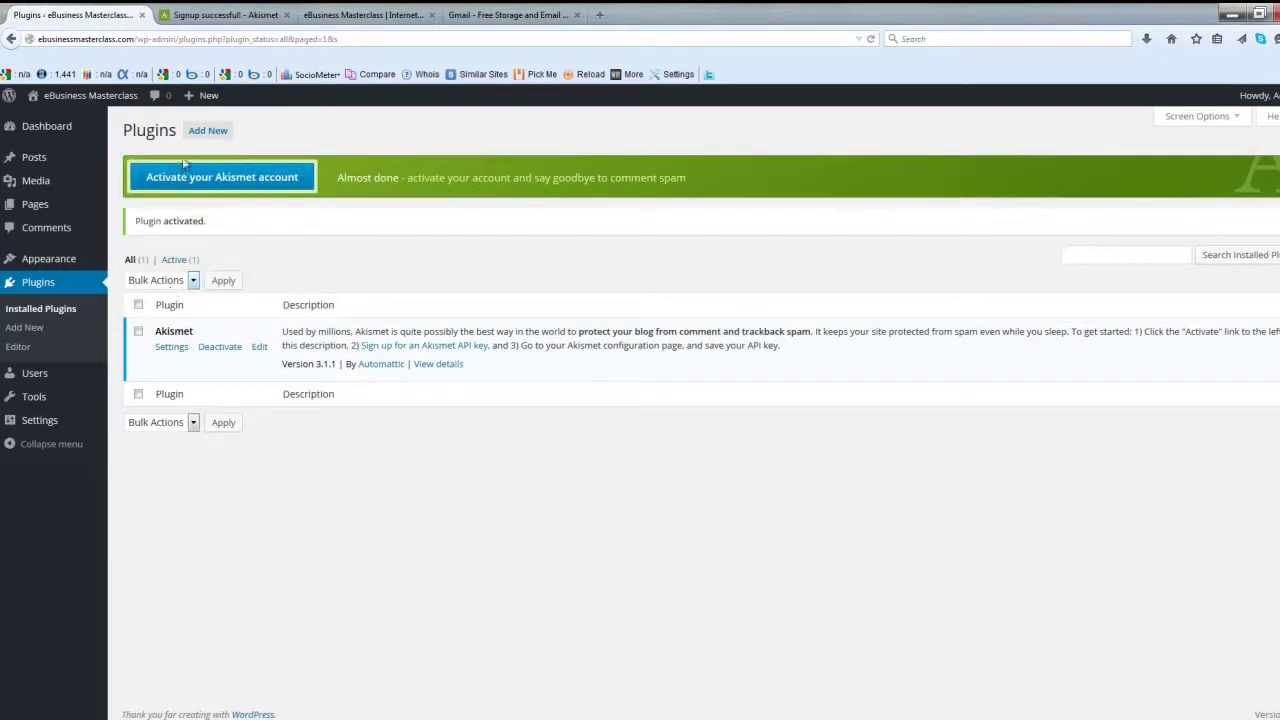
click(193, 180)
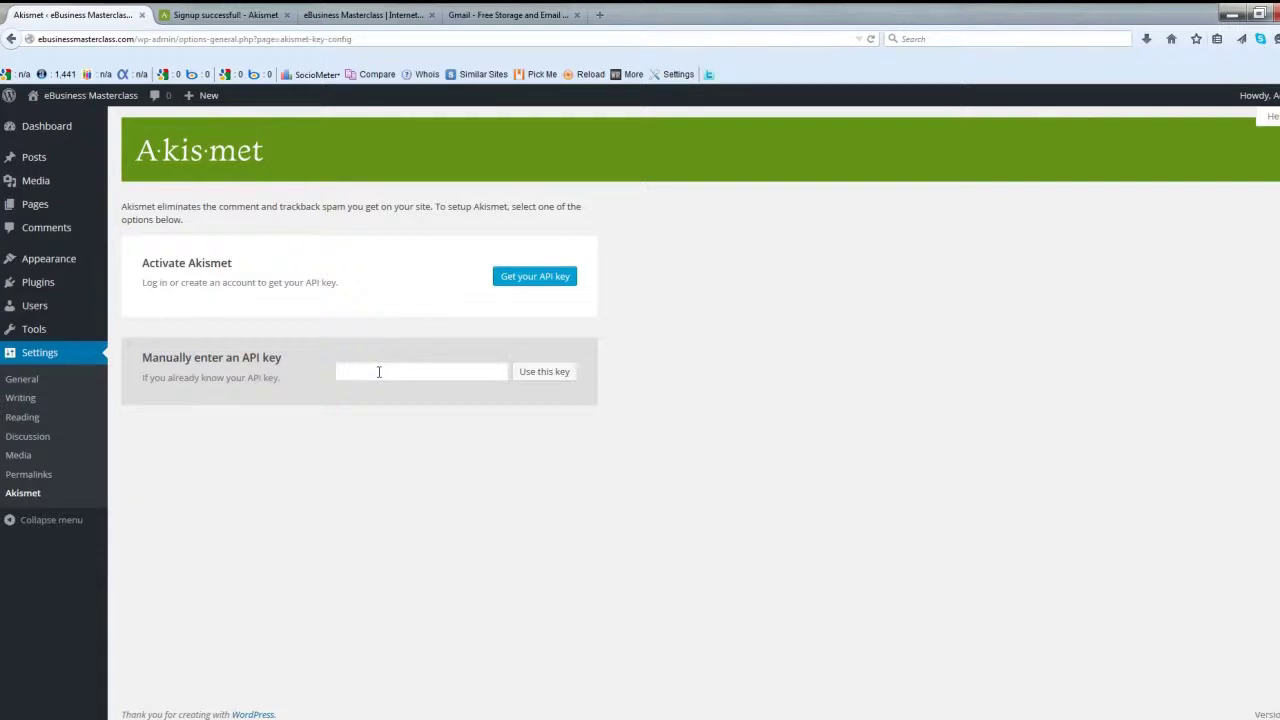
click(379, 372)
key(ctrl+v)
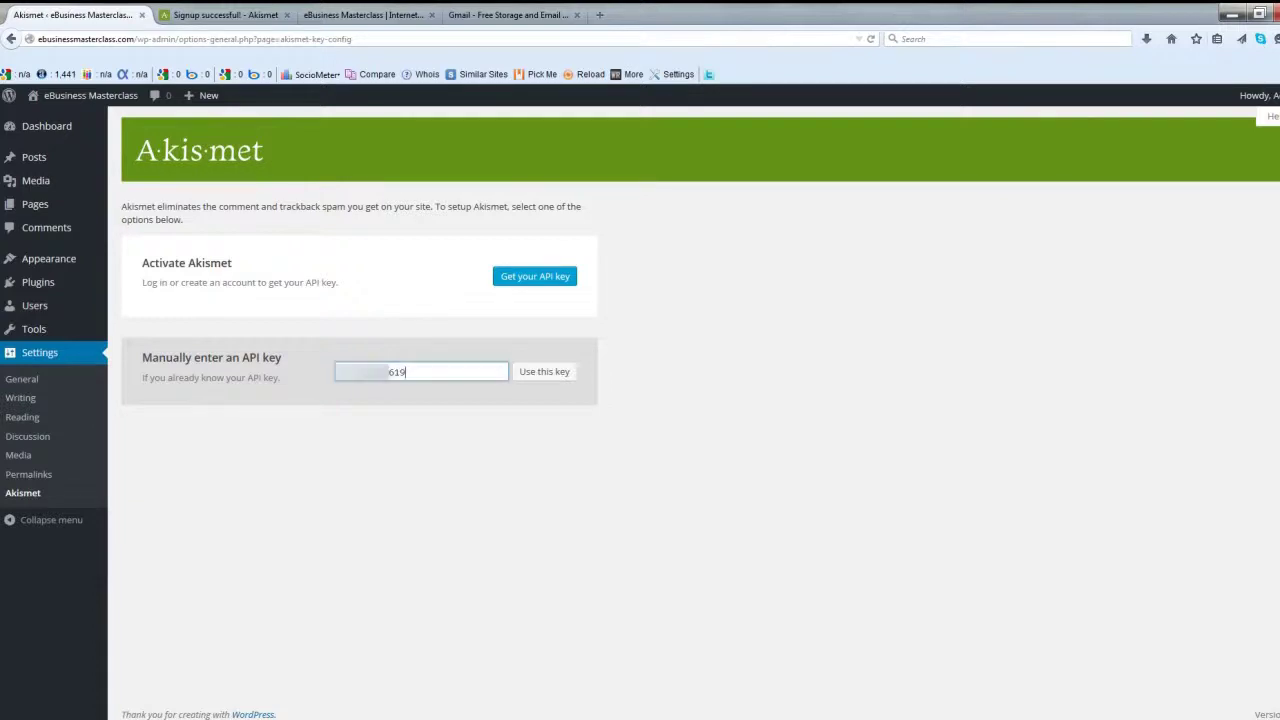
click(540, 377)
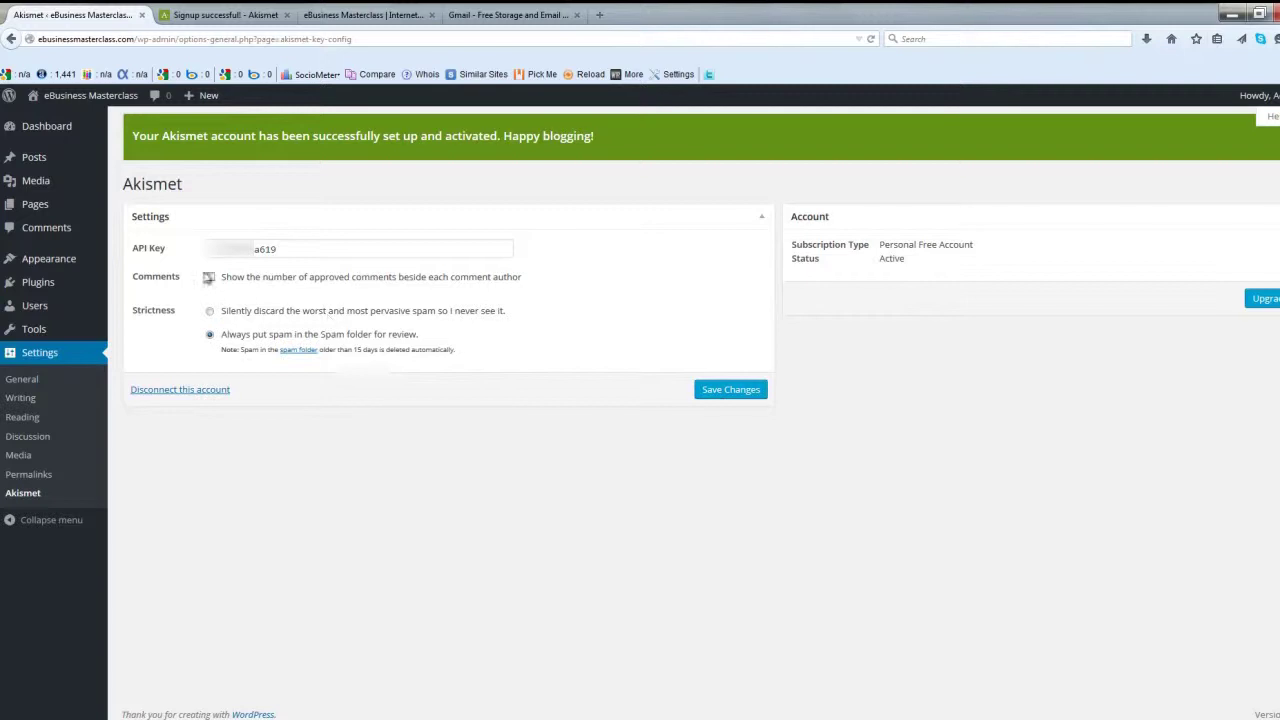
Set Akismet to show the number of approved comments beside each comment author and save the settings
click(210, 278)
click(717, 392)
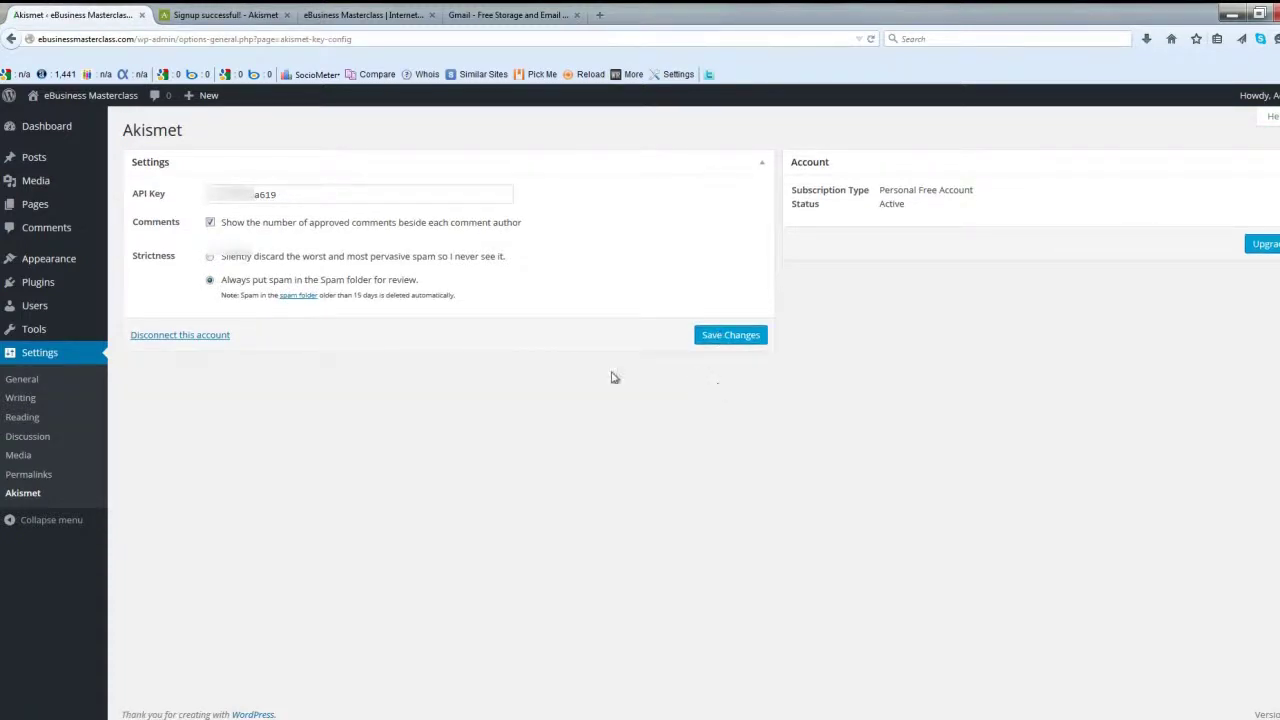
Go to the page for adding plugins and search for "All In One SEO Pack"
mouse_move(37, 285)
click(140, 285)
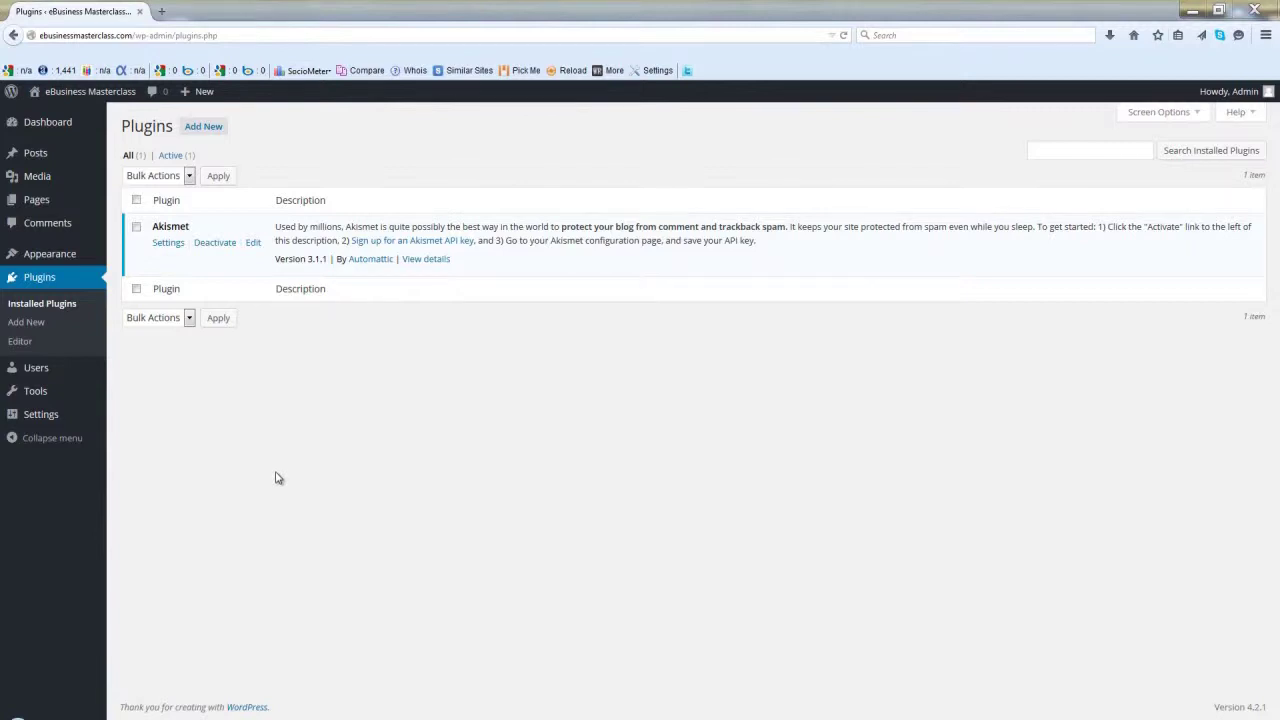
click(25, 323)
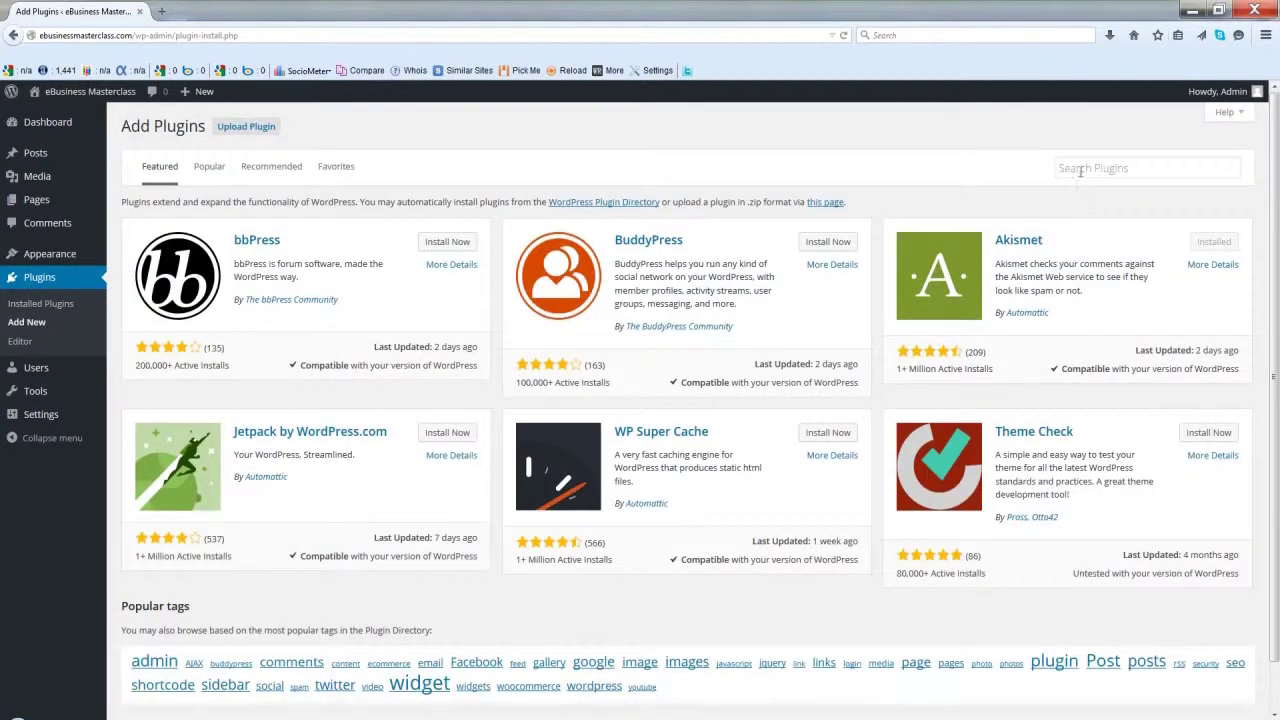
click(1082, 169)
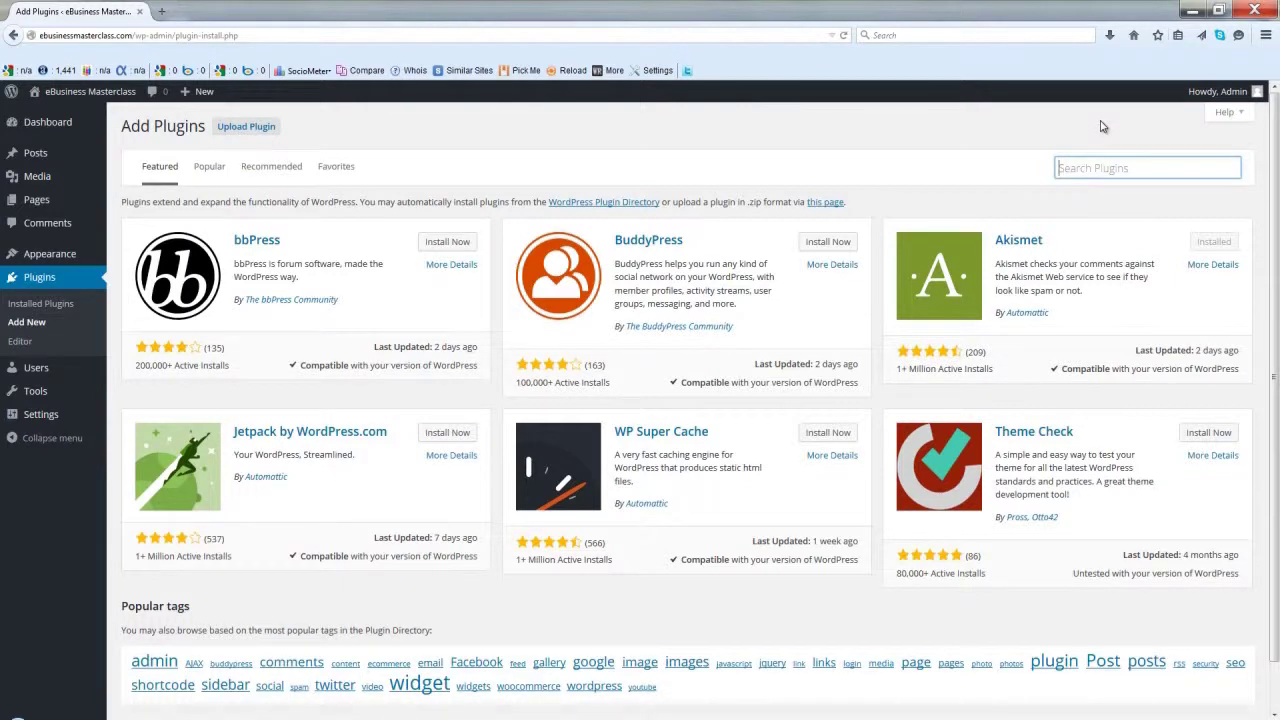
text(All In One SEO Pack)
key(Return)
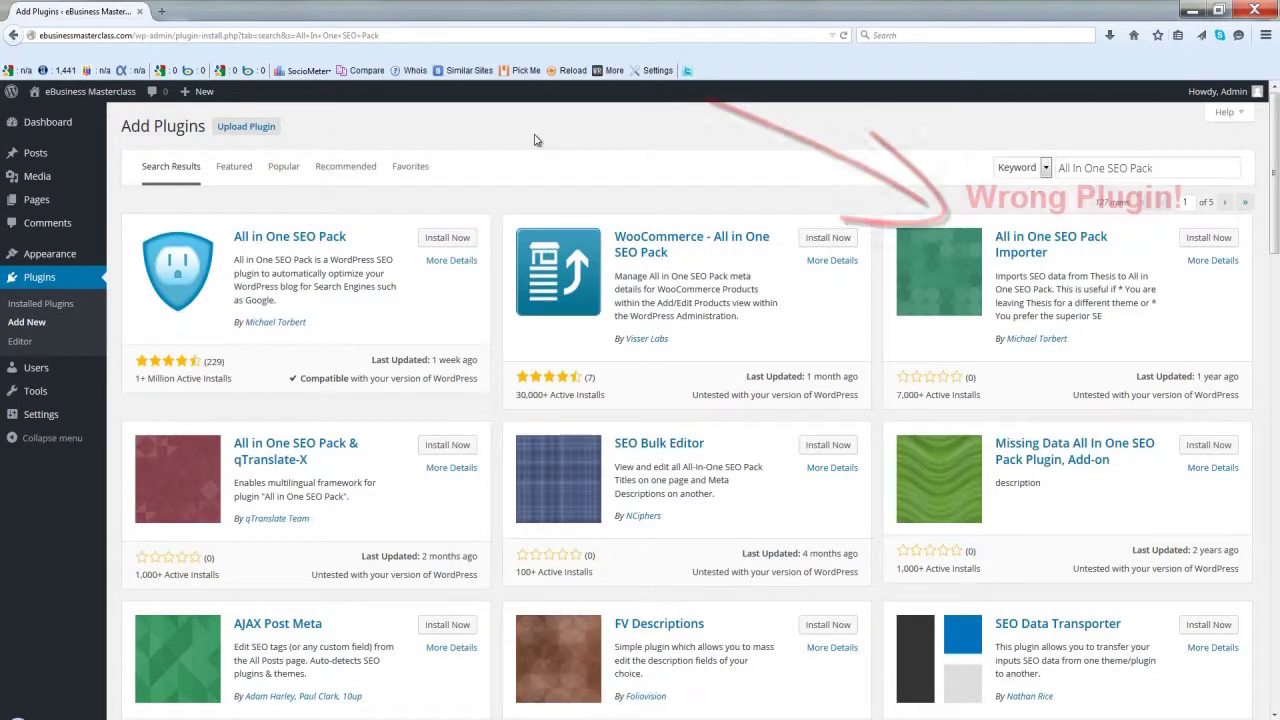
Install and activate the All in One SEO Pack plugin, dismissing its welcome notice
click(450, 240)
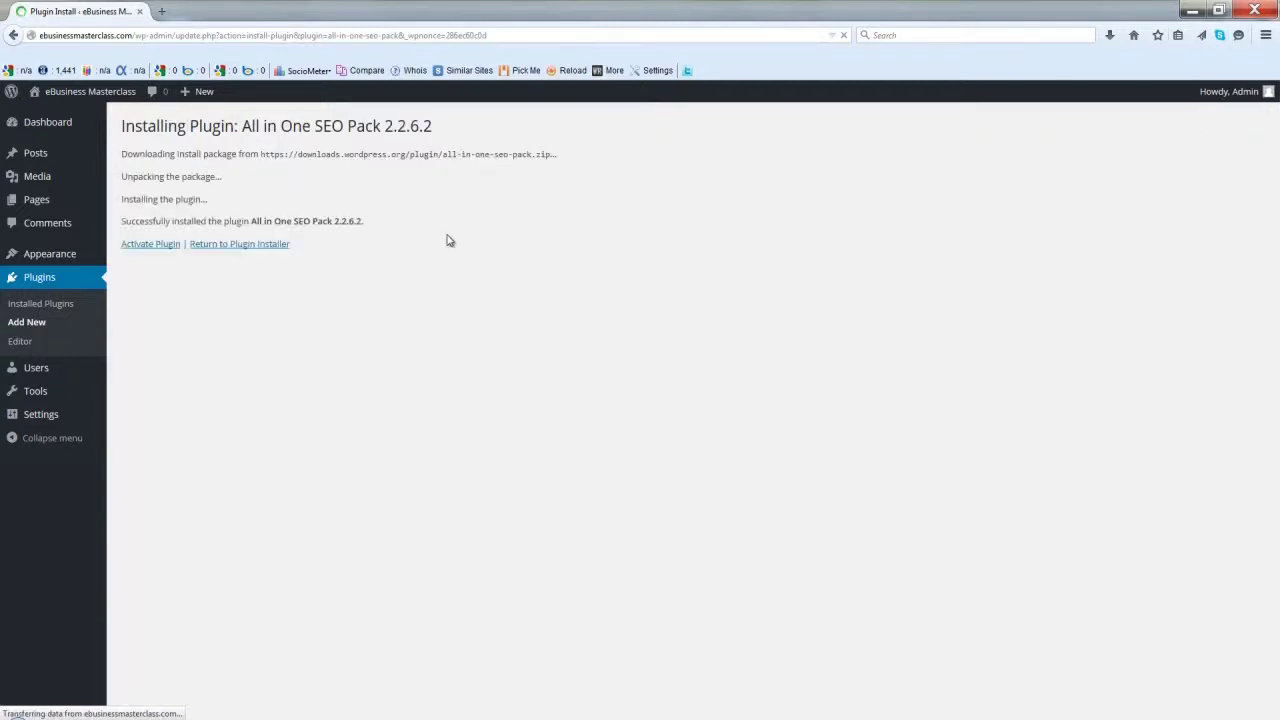
click(139, 247)
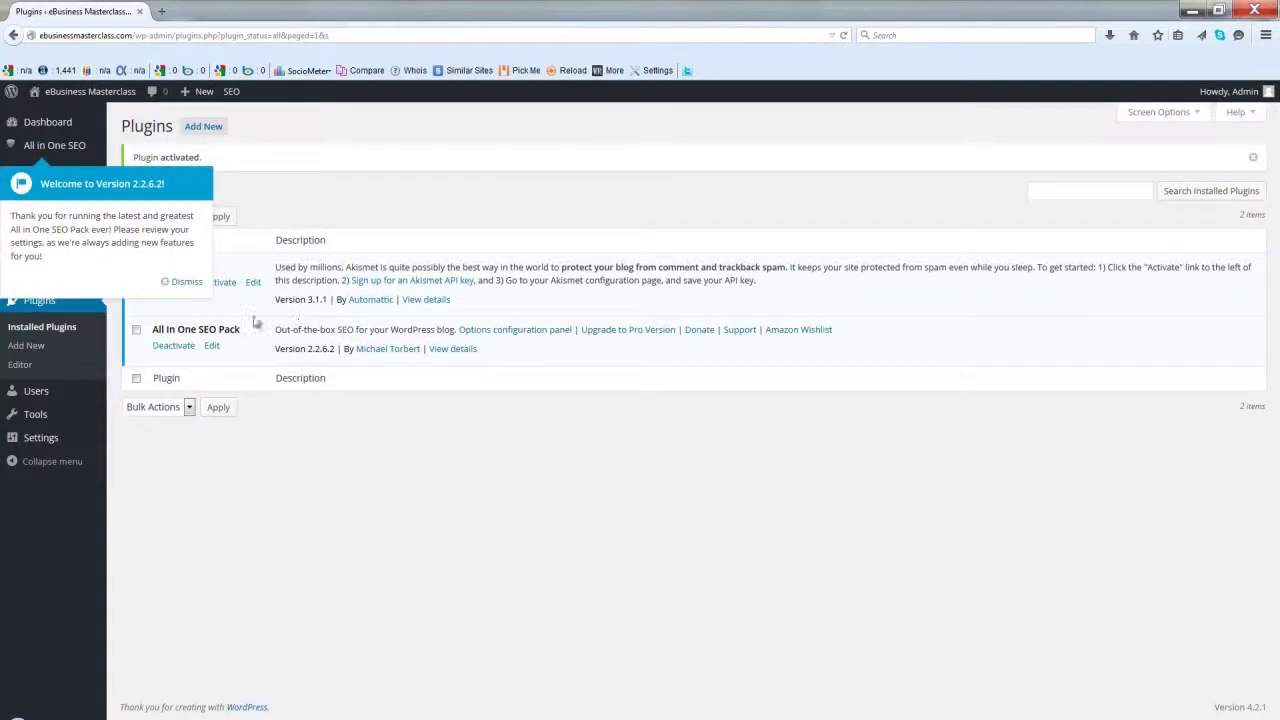
click(187, 283)
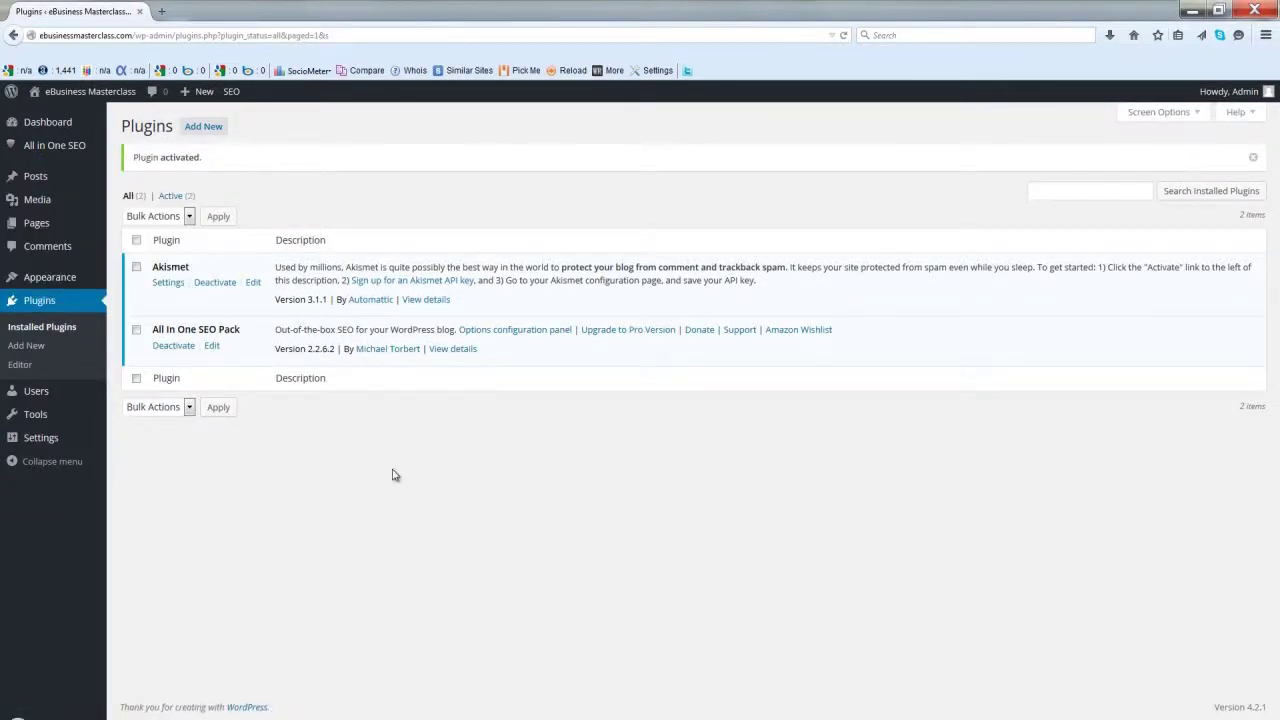
Open the General Settings of All in One SEO at the Home Page Settings section and dismiss the welcome notice
mouse_move(50, 147)
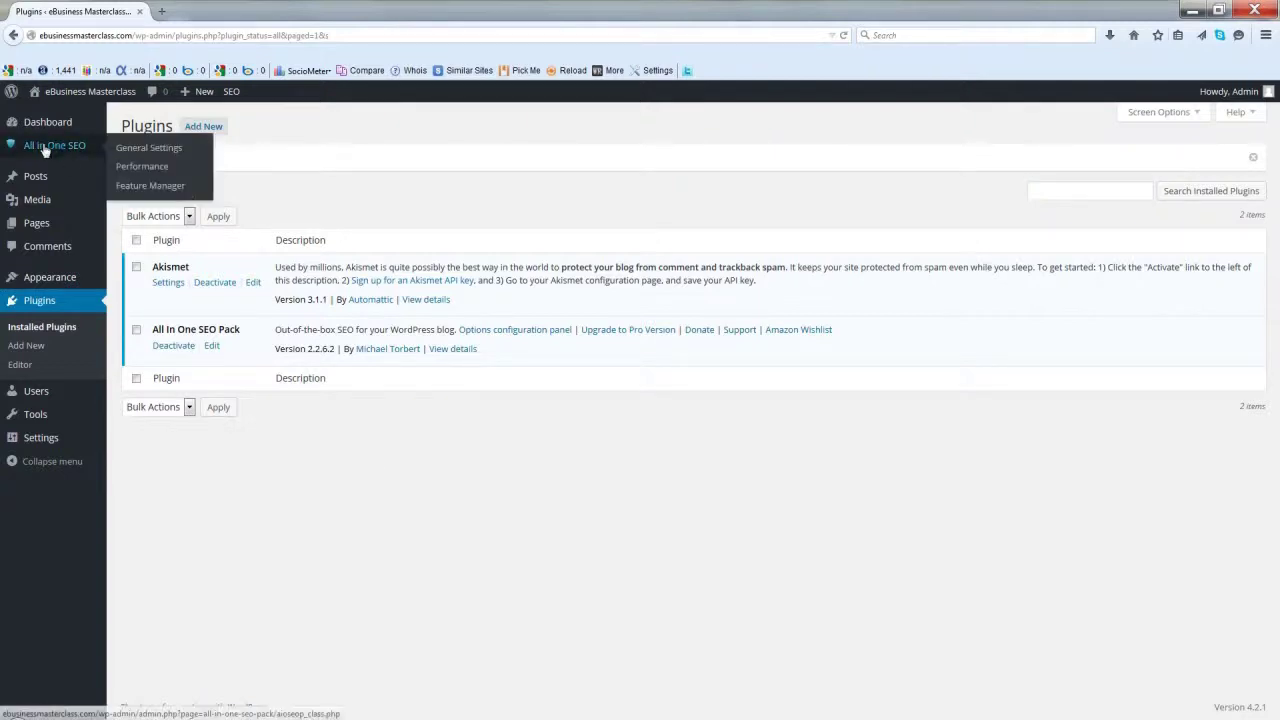
click(155, 157)
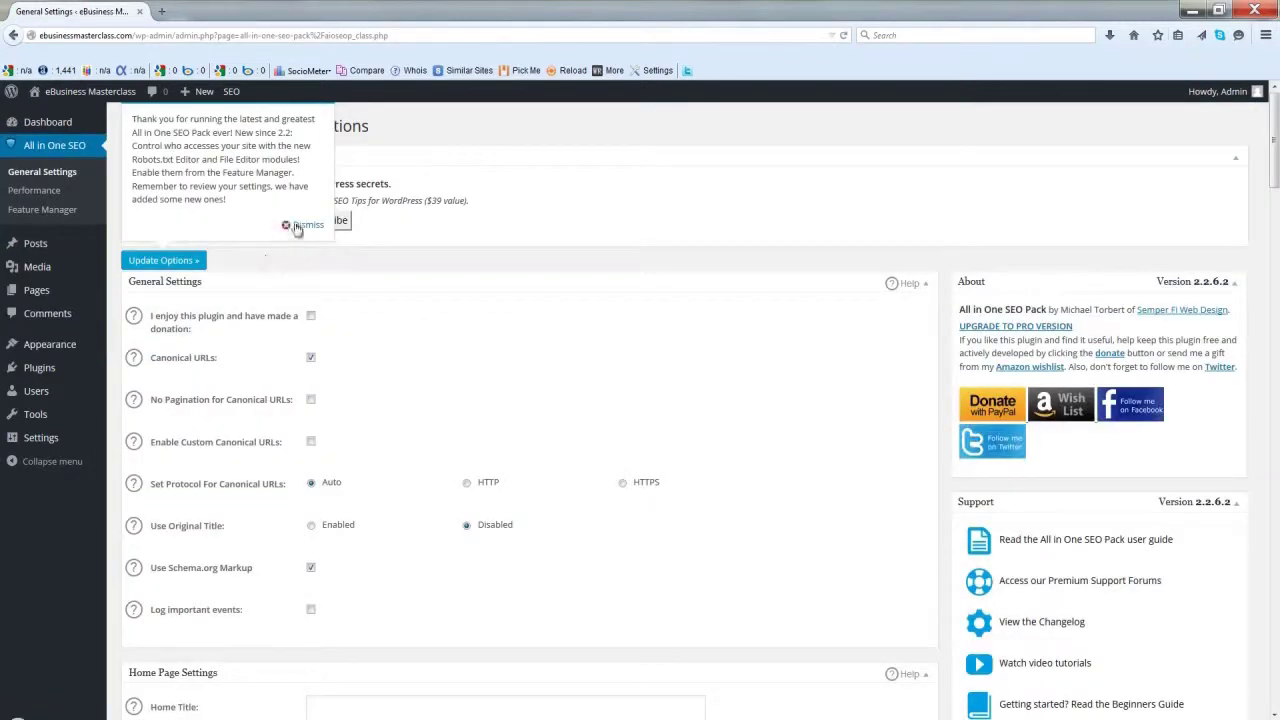
click(305, 228)
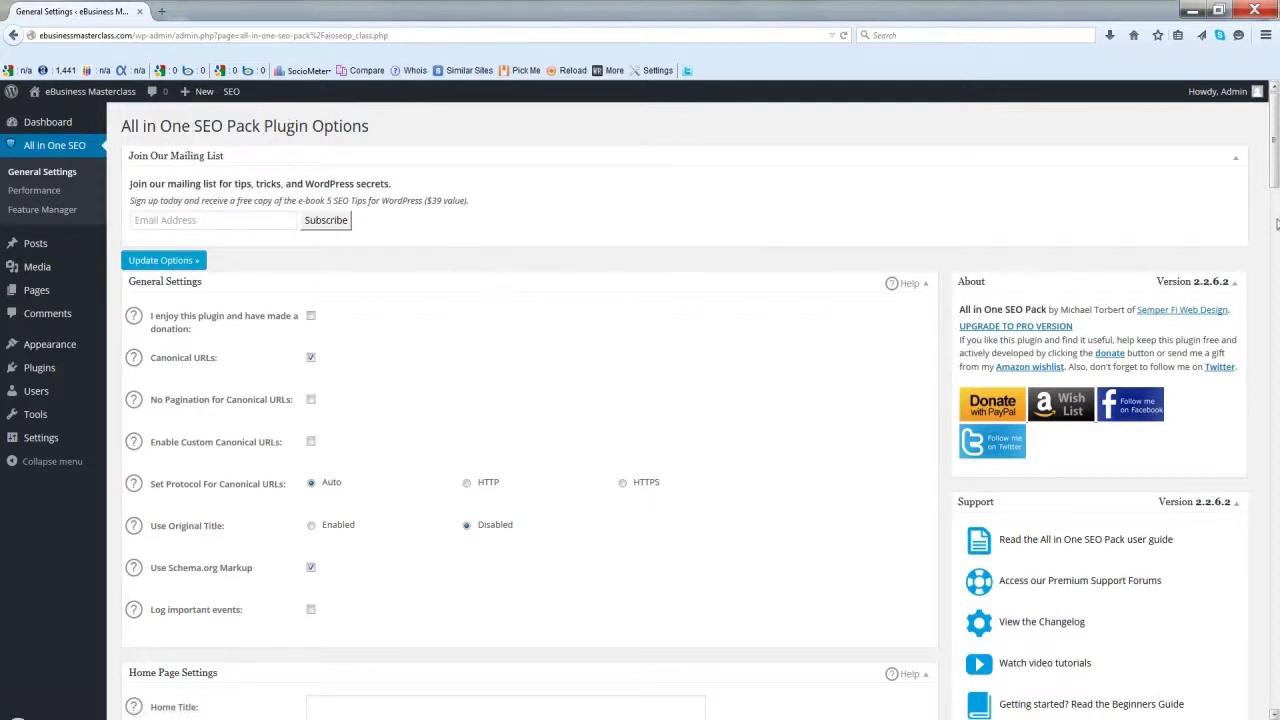
drag(1277, 198, 1276, 252)
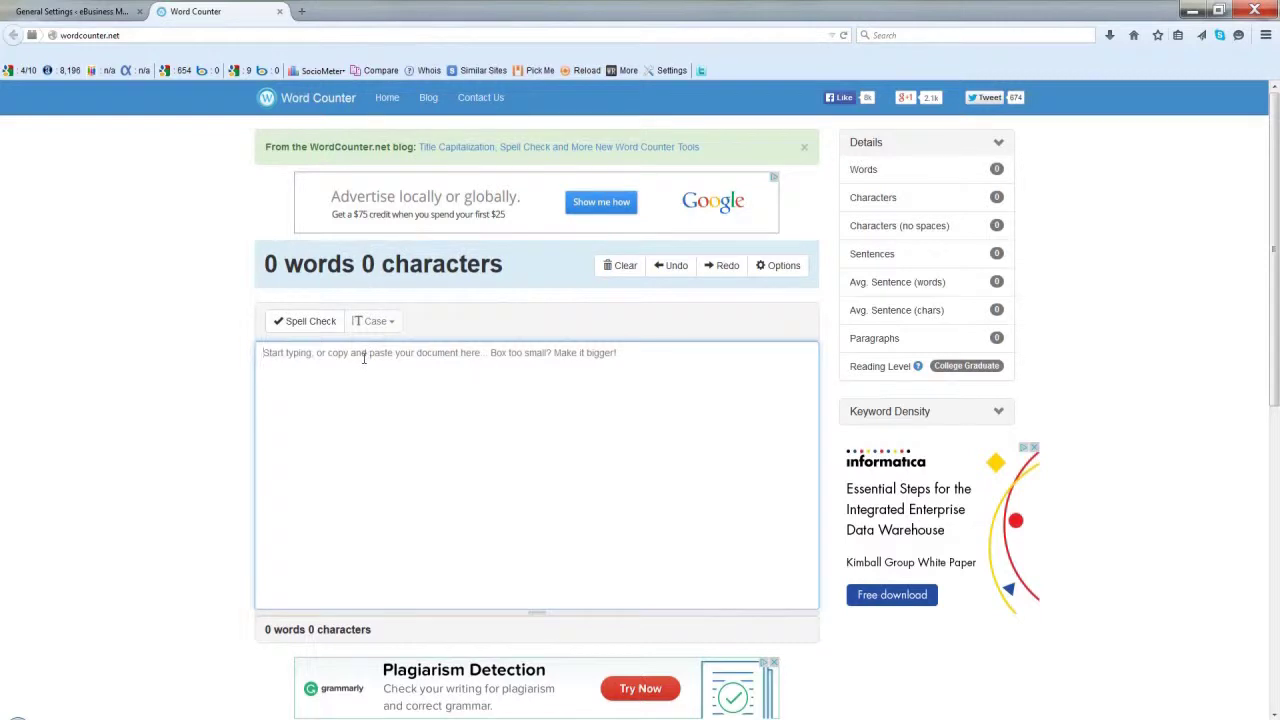
Try out Word Counter with the sample text "These are words."
text(These are)
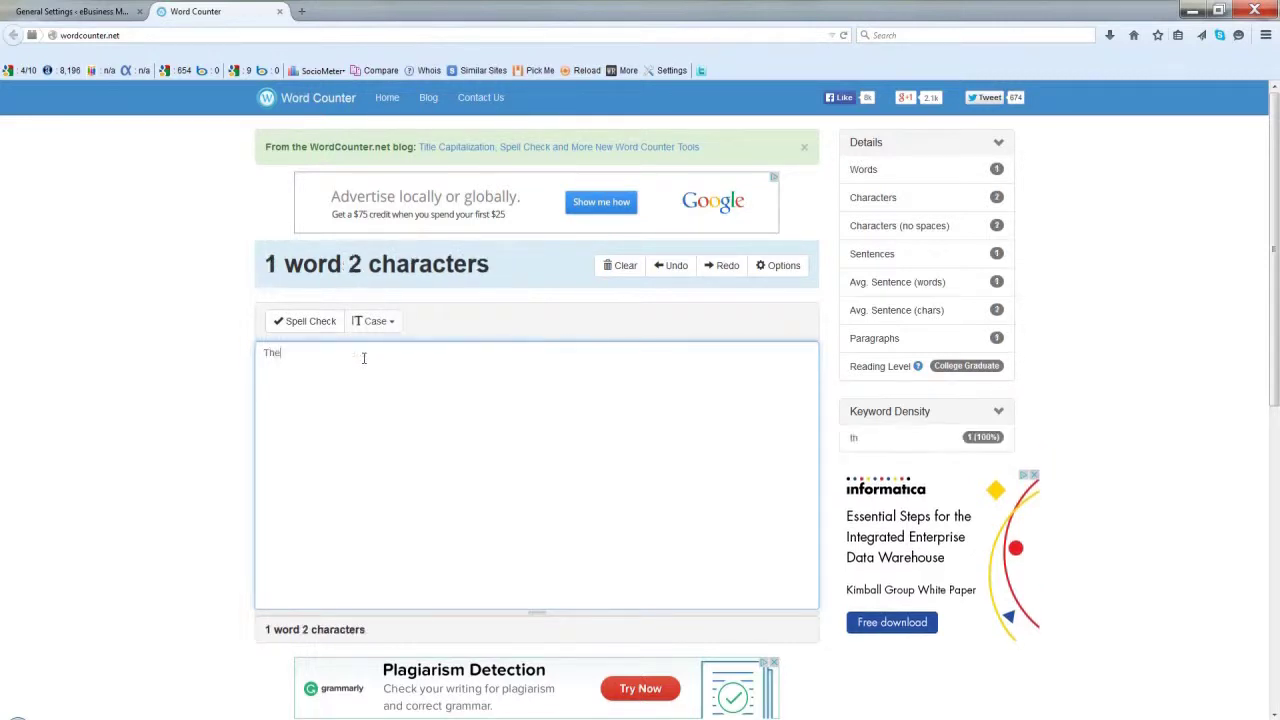
text( words.)
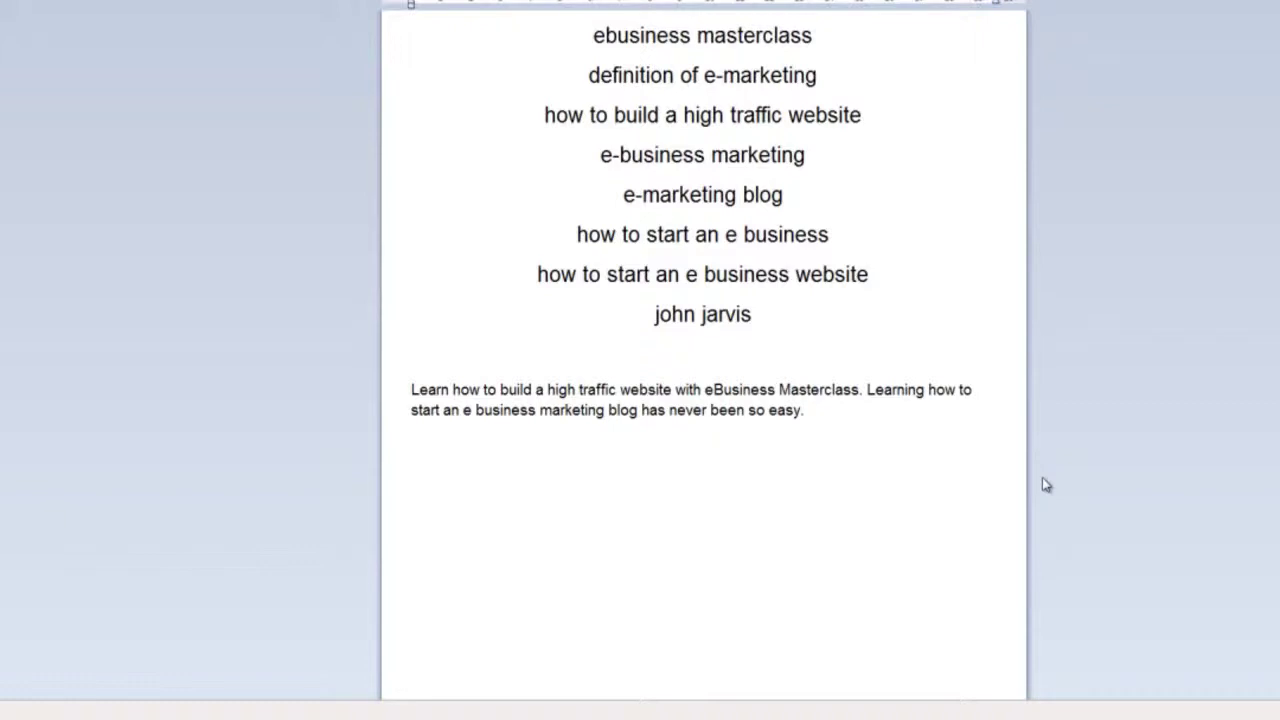
Check the WordPad description beginning "Learn how to build a high traffic website" in Word Counter and enter it as the Home Description
triple_click(801, 440)
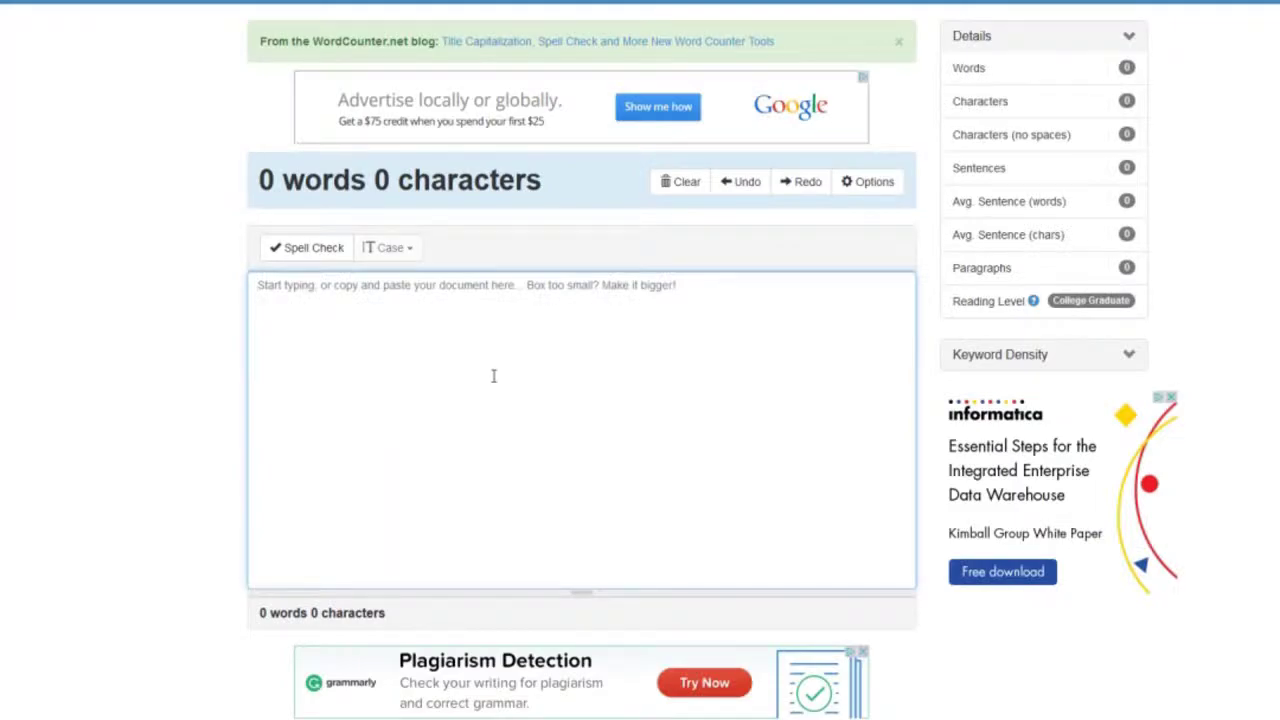
text(Learn how to build a high traffic website with eBusiness Masterclass. Learning how to start an e business marketing blog has never been so easy.)
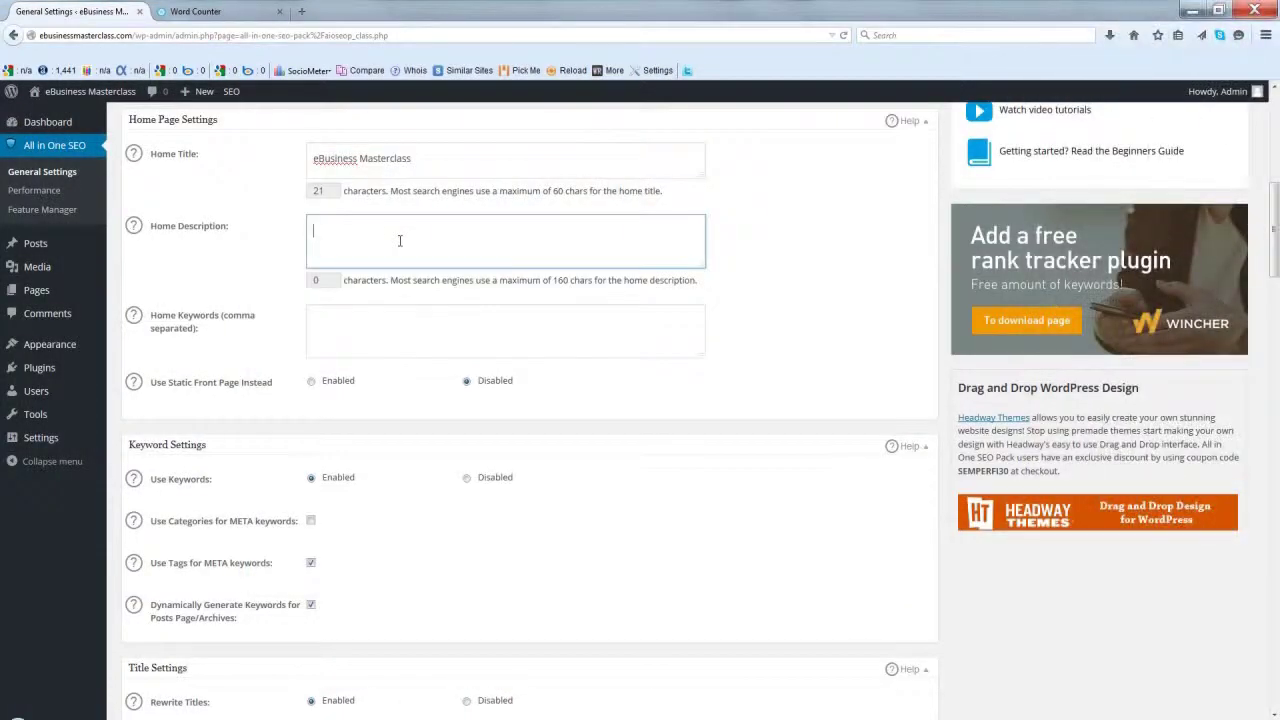
text(Learn how to build a high traffic website with eBusiness Masterclass. Learning how to start an e business marketing blog has never been so easy.)
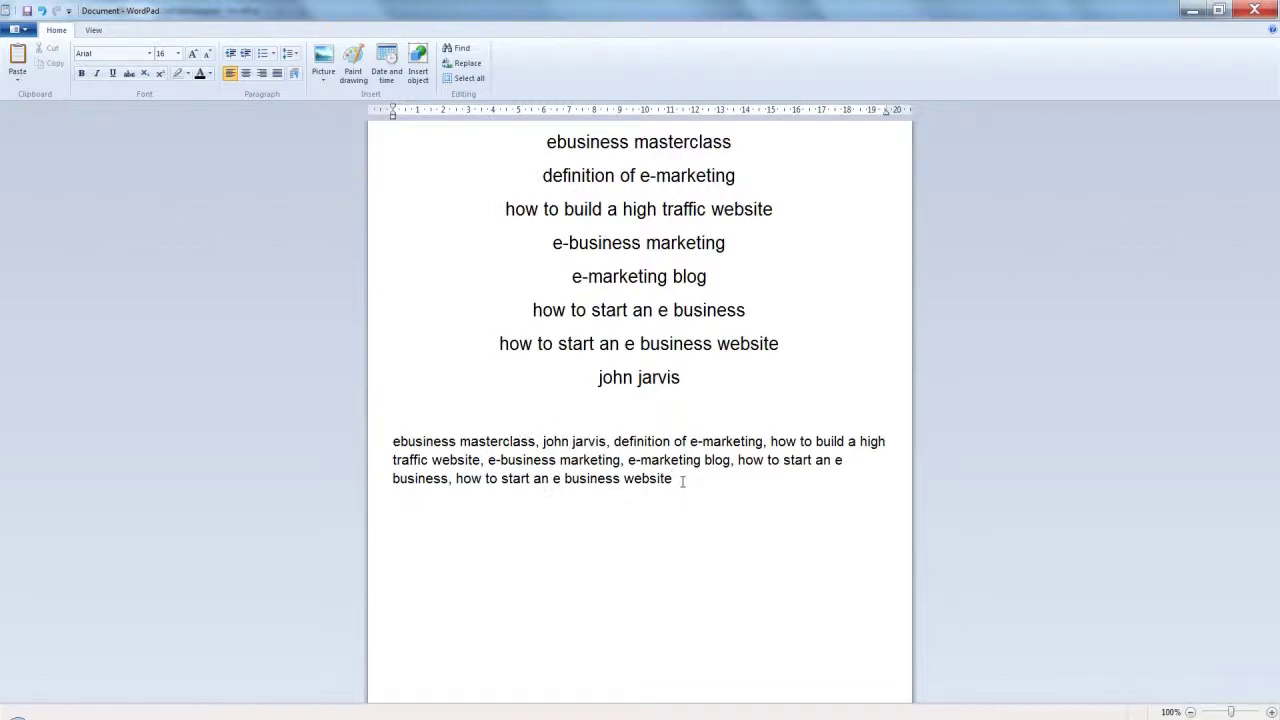
Copy the comma-separated keyword list starting with "ebusiness masterclass" from WordPad into the Home Keywords of All in One SEO
triple_click(503, 470)
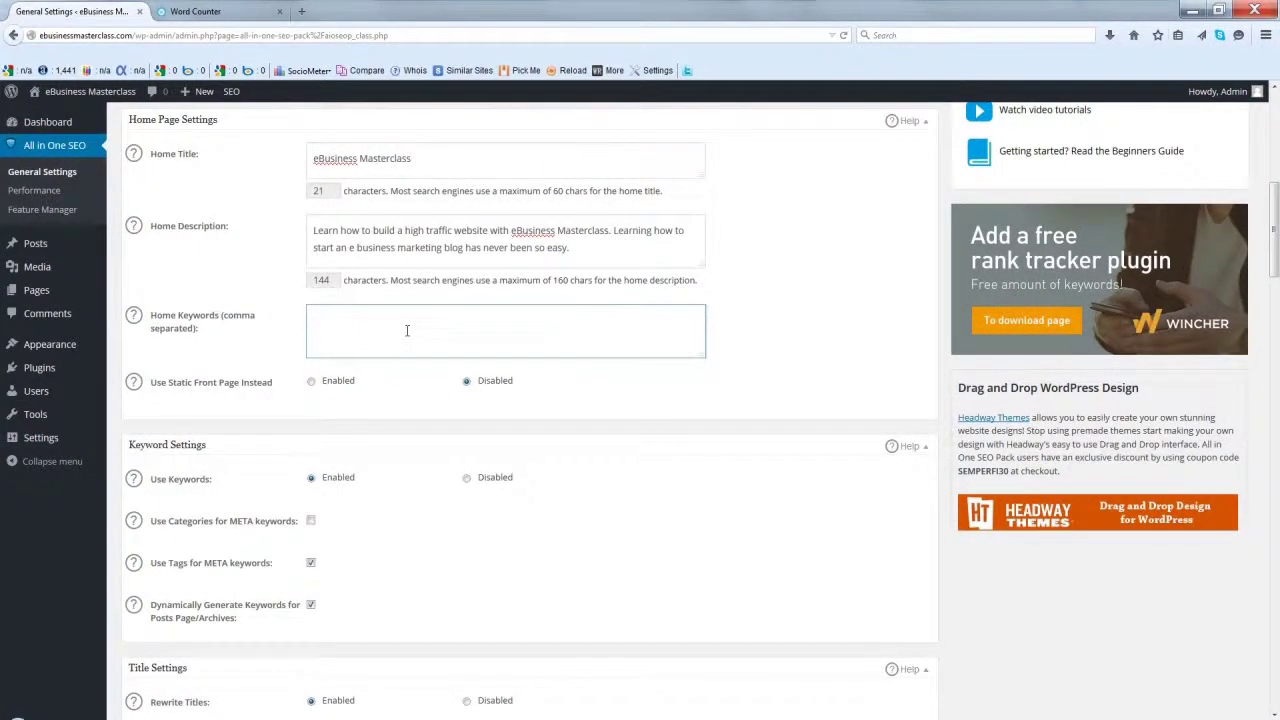
text(ebusiness masterclass, john jarvis, definition of e-marketing, how to build a high traffic website, e-business marketing, e-marketing blog, how to start an e business, how to start an e business website)
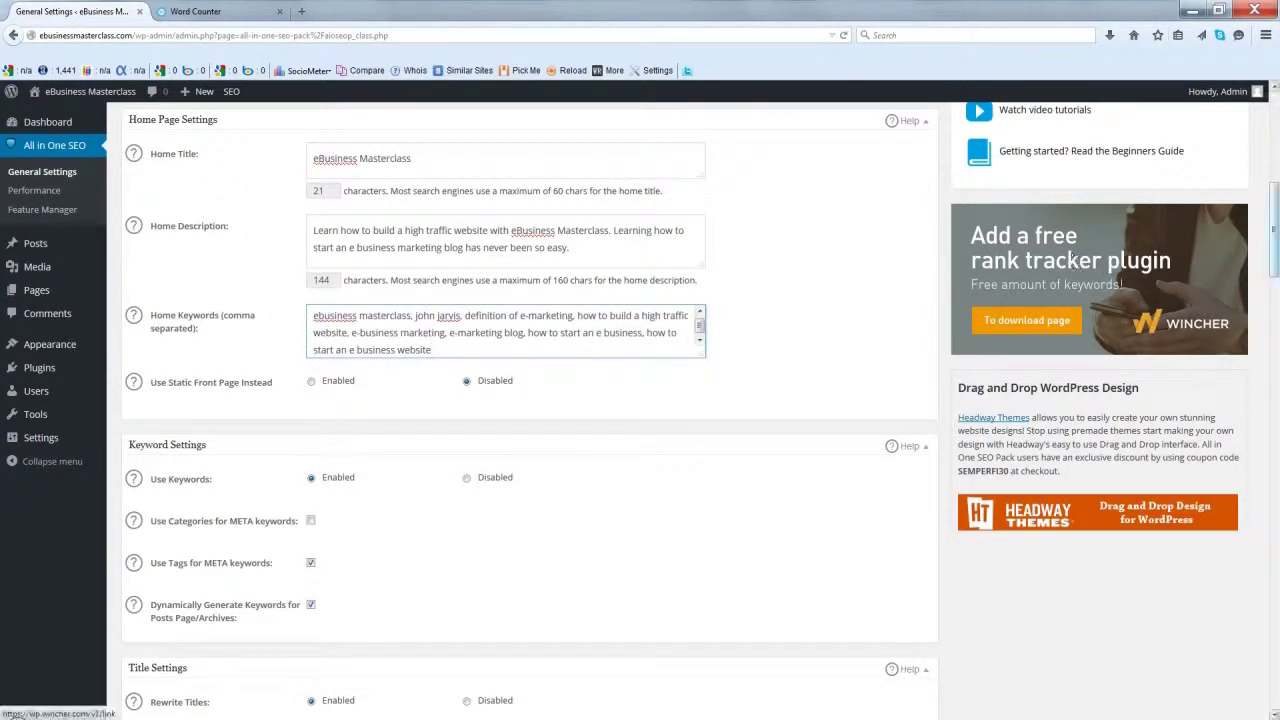
Save the updated home page settings of All in One SEO Pack
drag(1274, 240, 1197, 651)
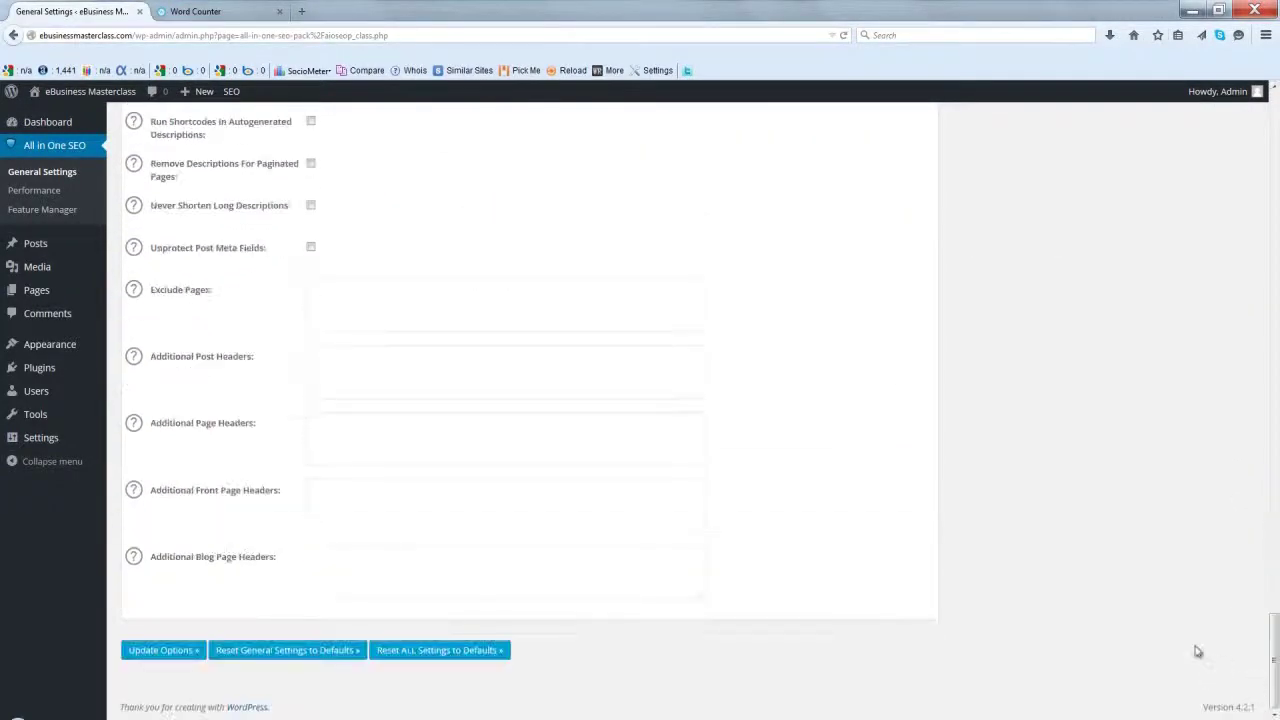
click(158, 655)
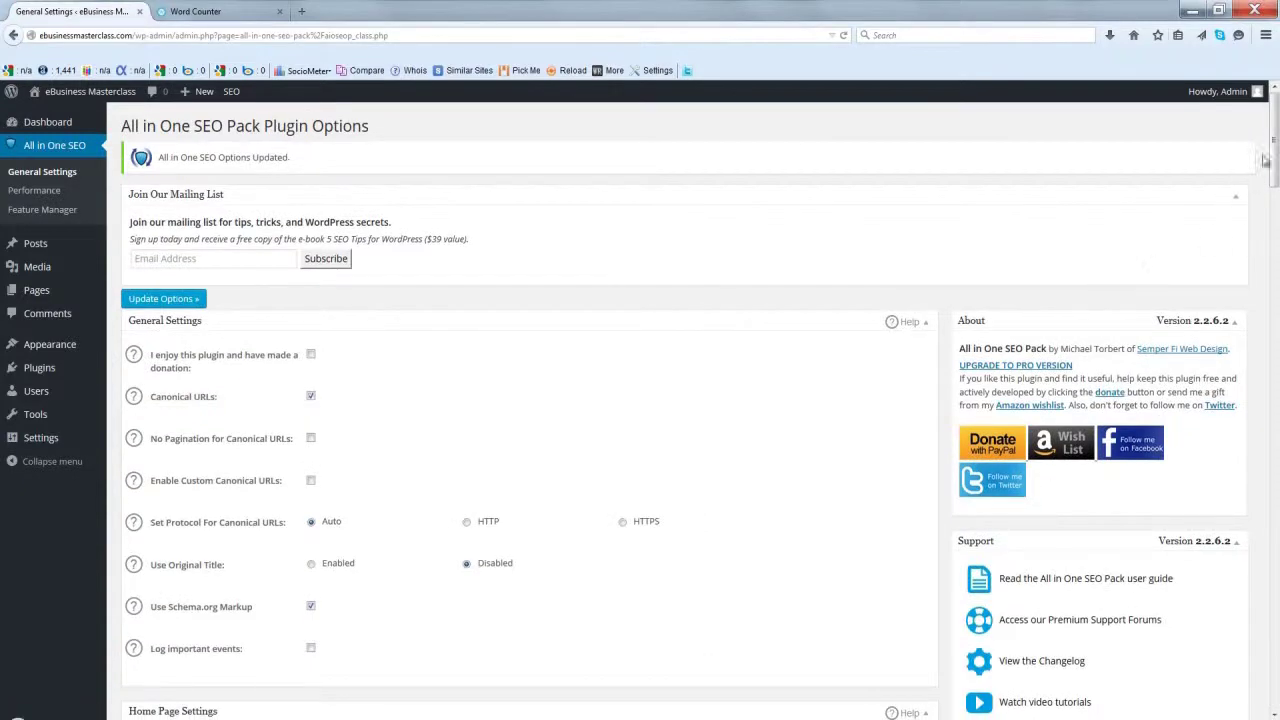
Go to the Webmaster Verification settings and examine the option for adding a site in Google Webmaster Tools
drag(1275, 158, 1274, 465)
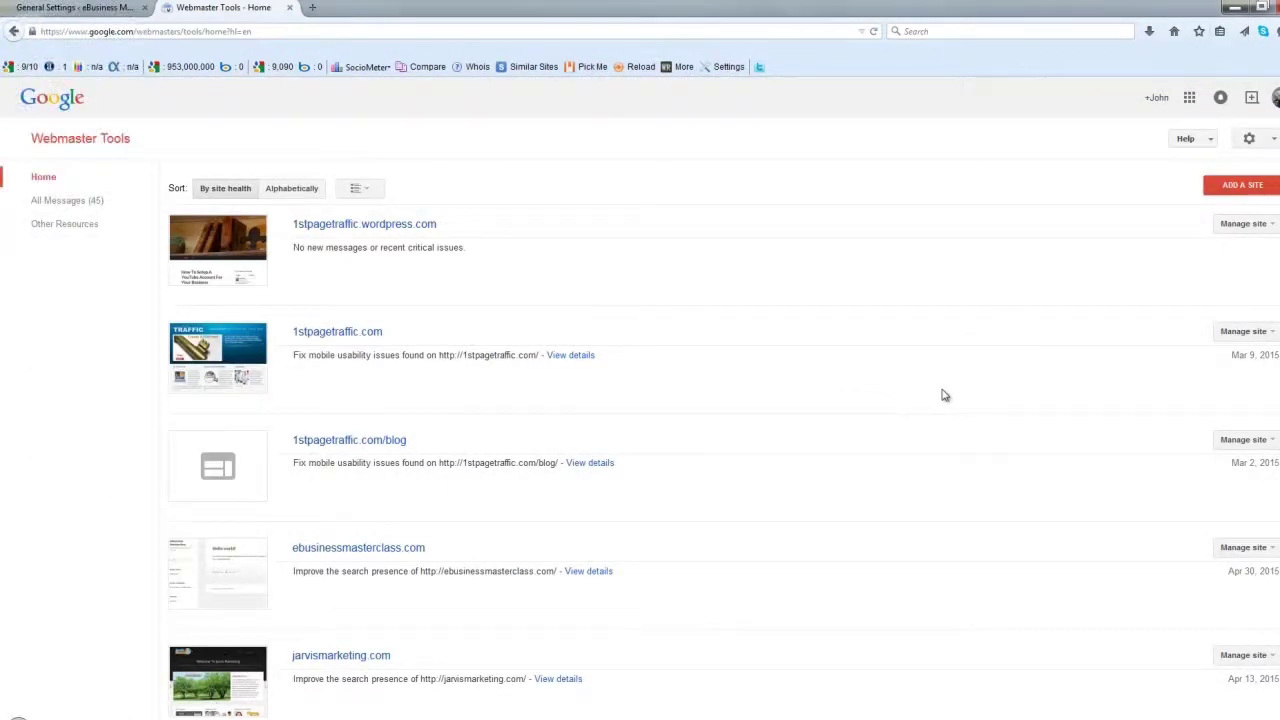
click(1238, 188)
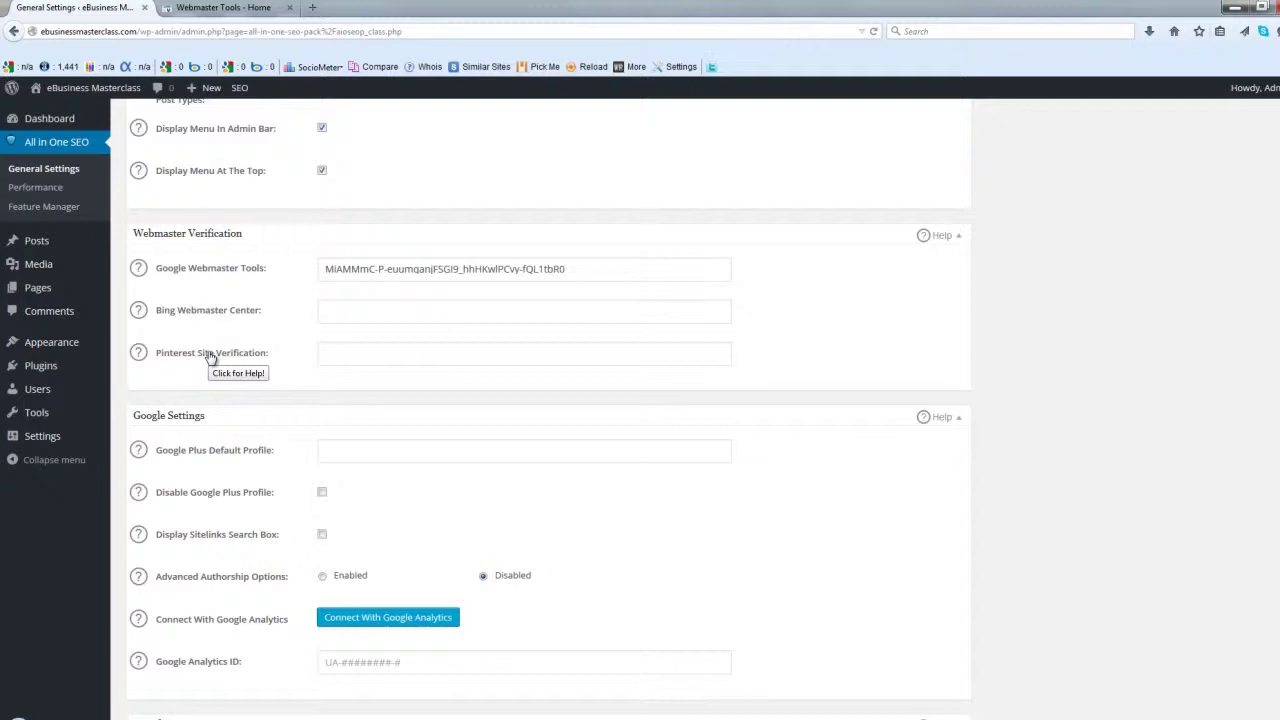
Read the Google Webmaster Tools verification documentation and highlight only the content code of the google-site-verification meta tag in WordPad
click(139, 270)
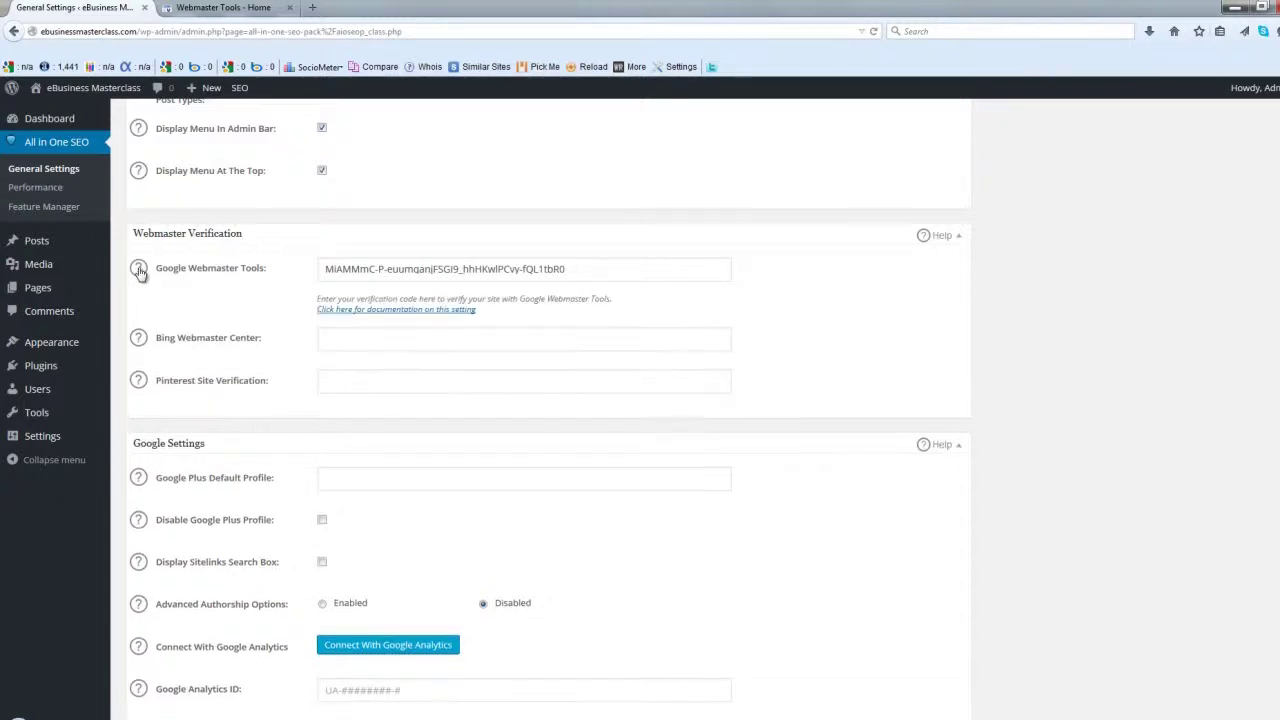
click(355, 315)
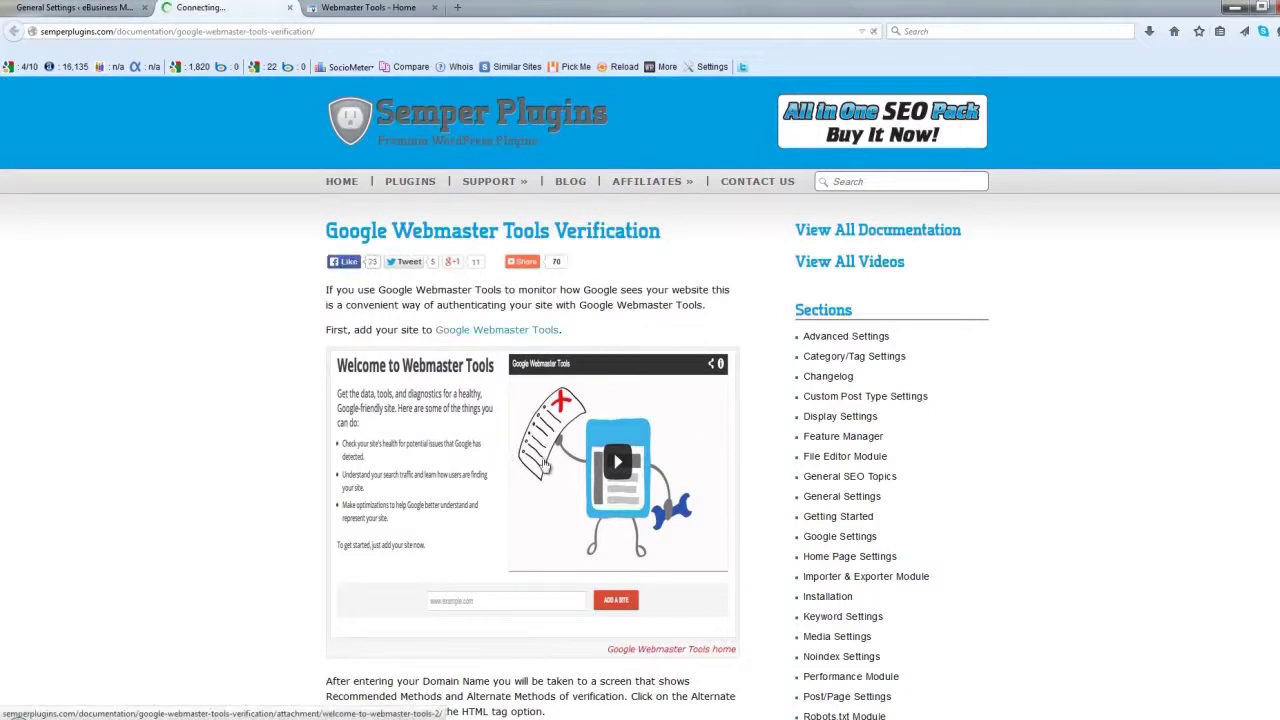
scroll(182, 404, down, 5)
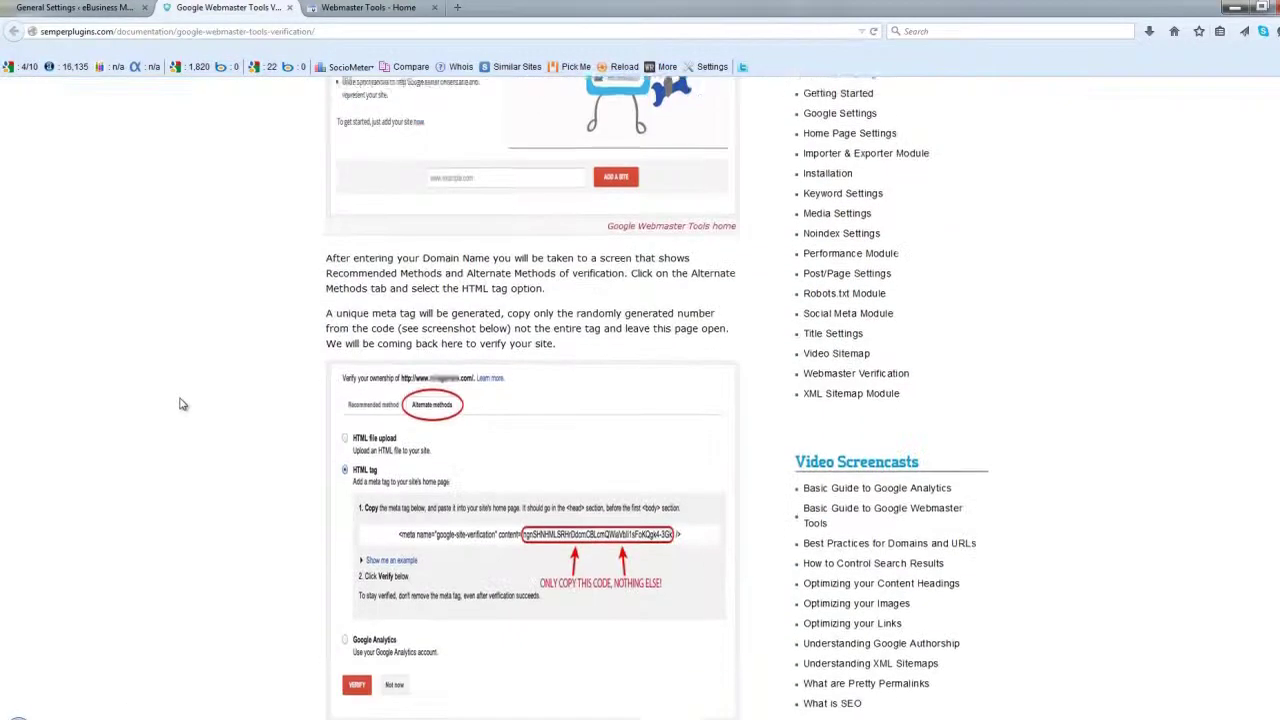
scroll(182, 404, down, 1)
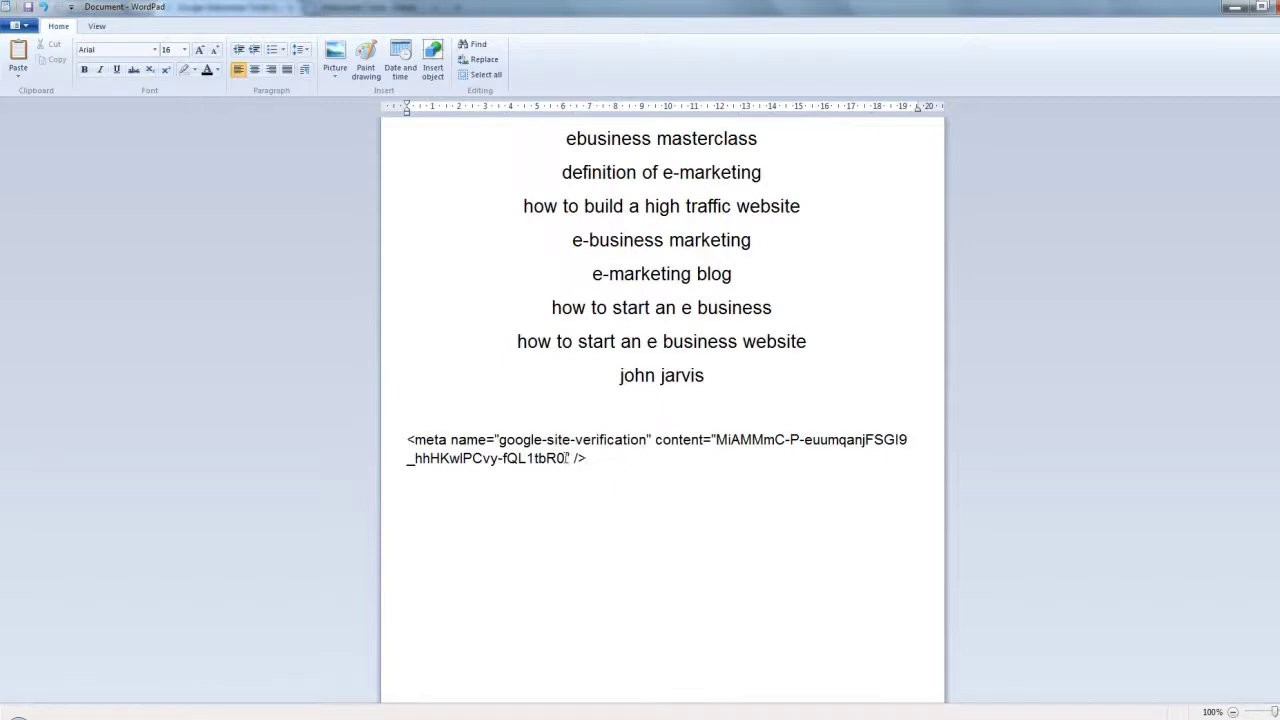
drag(566, 457, 716, 440)
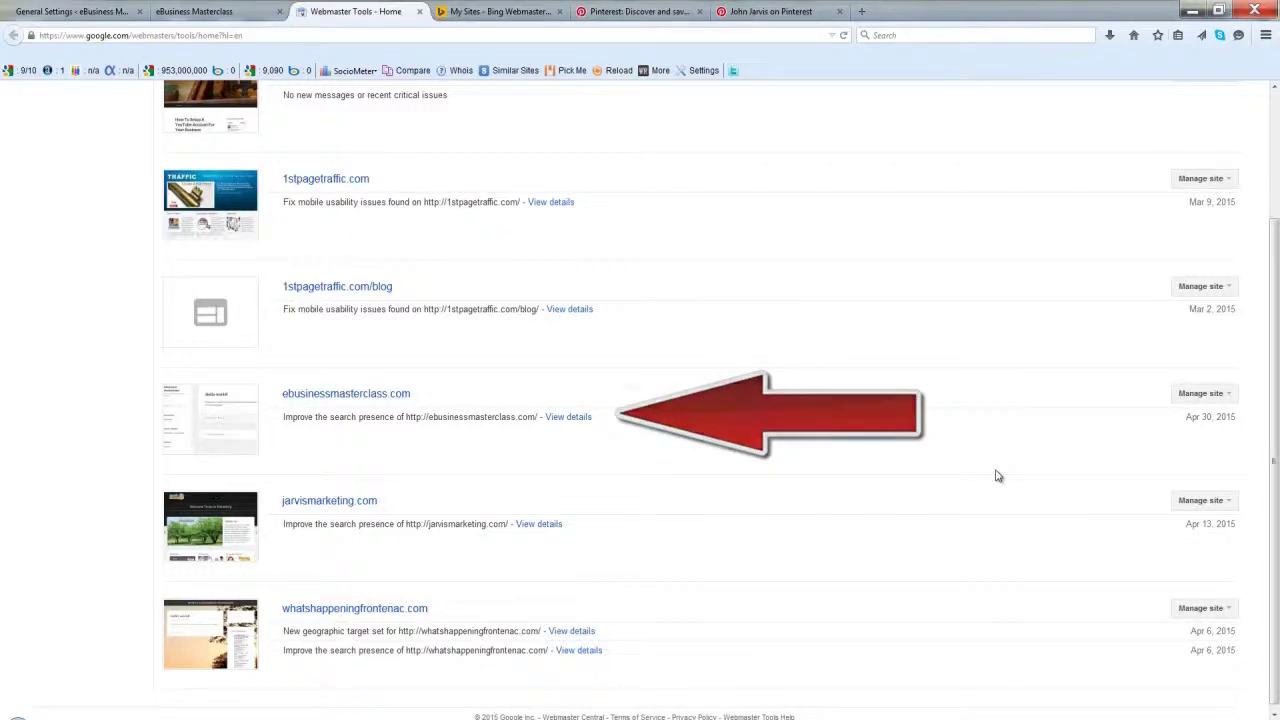
Check the ebusinessmasterclass.com entry in Bing Webmaster and the verified website on the Pinterest profile
click(500, 12)
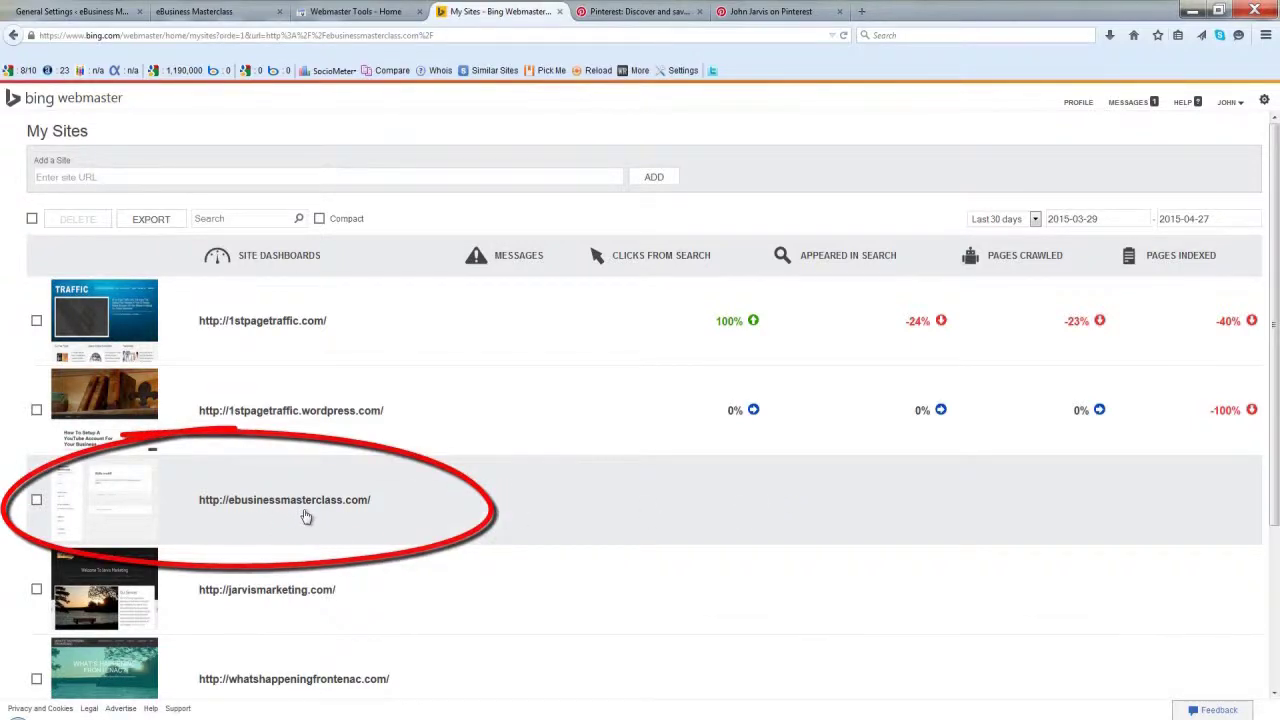
click(638, 12)
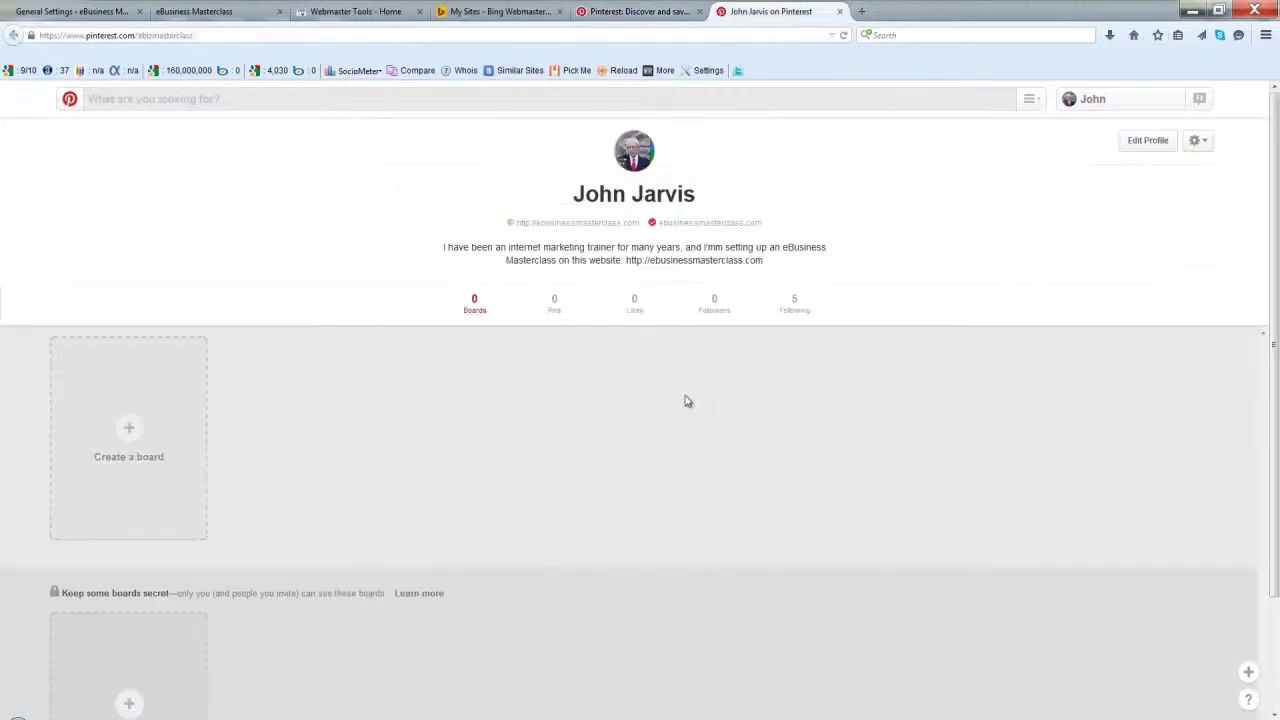
click(681, 228)
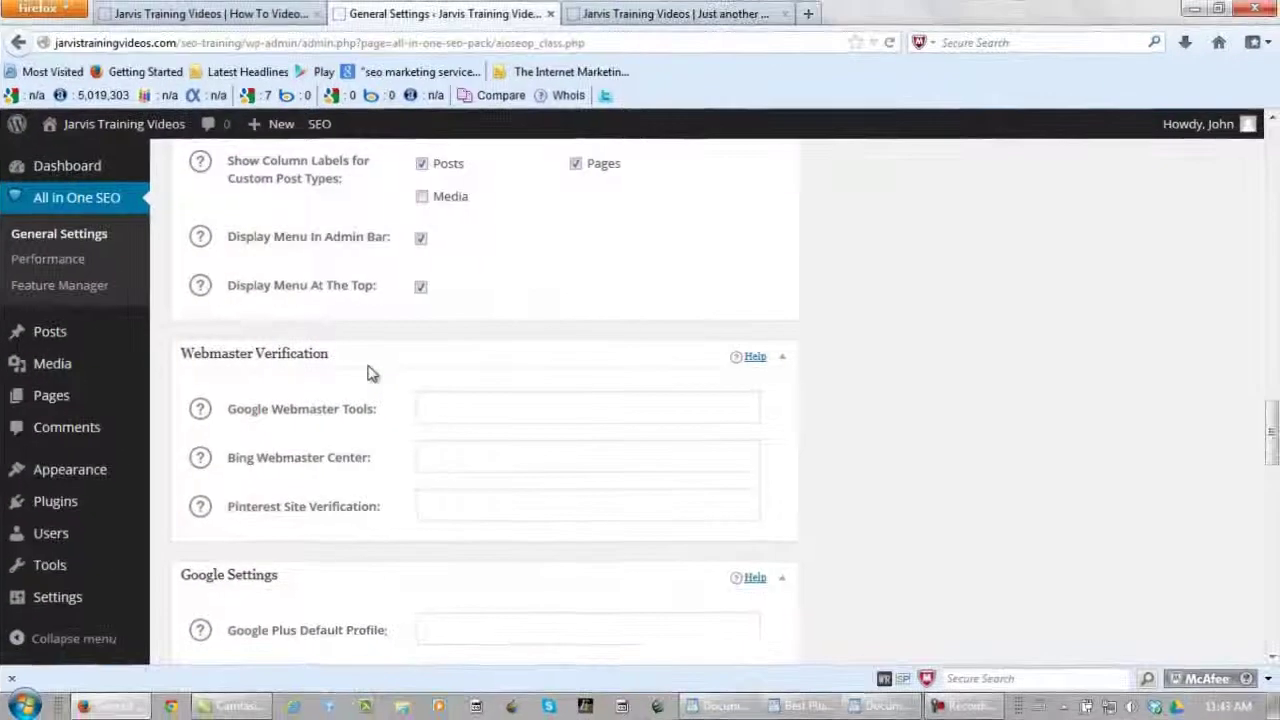
scroll(621, 373, down, 2)
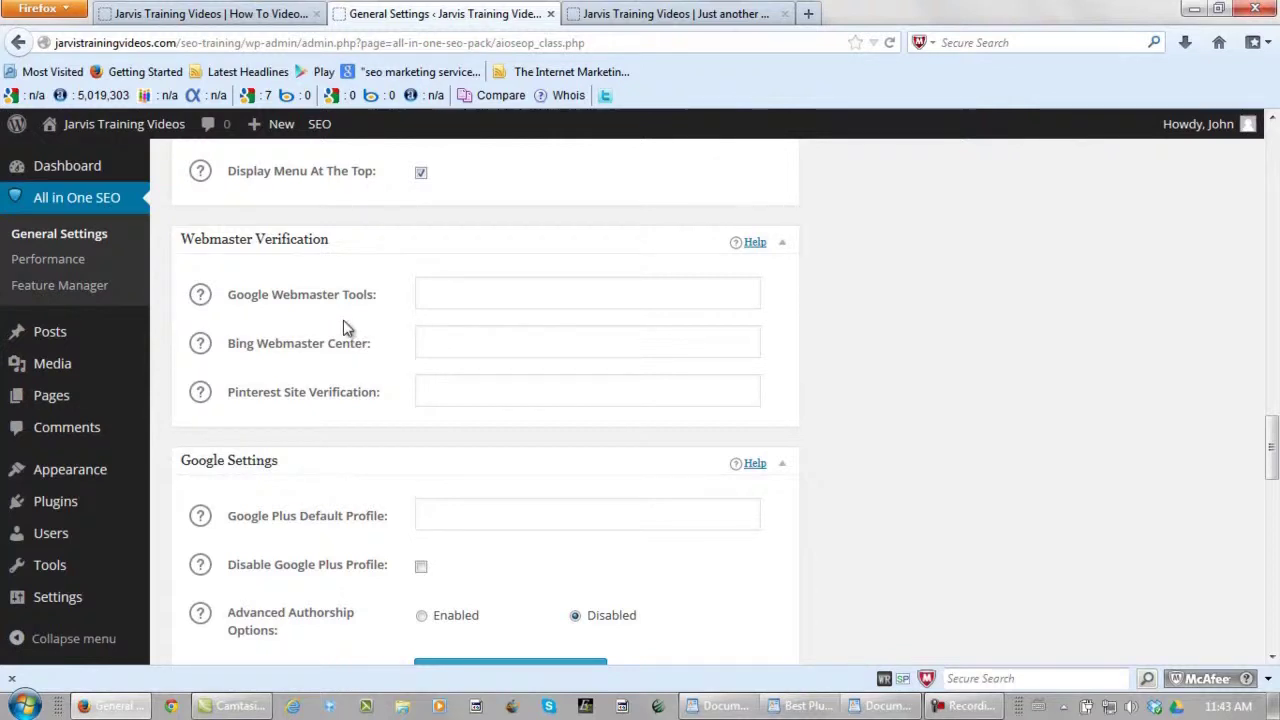
click(452, 293)
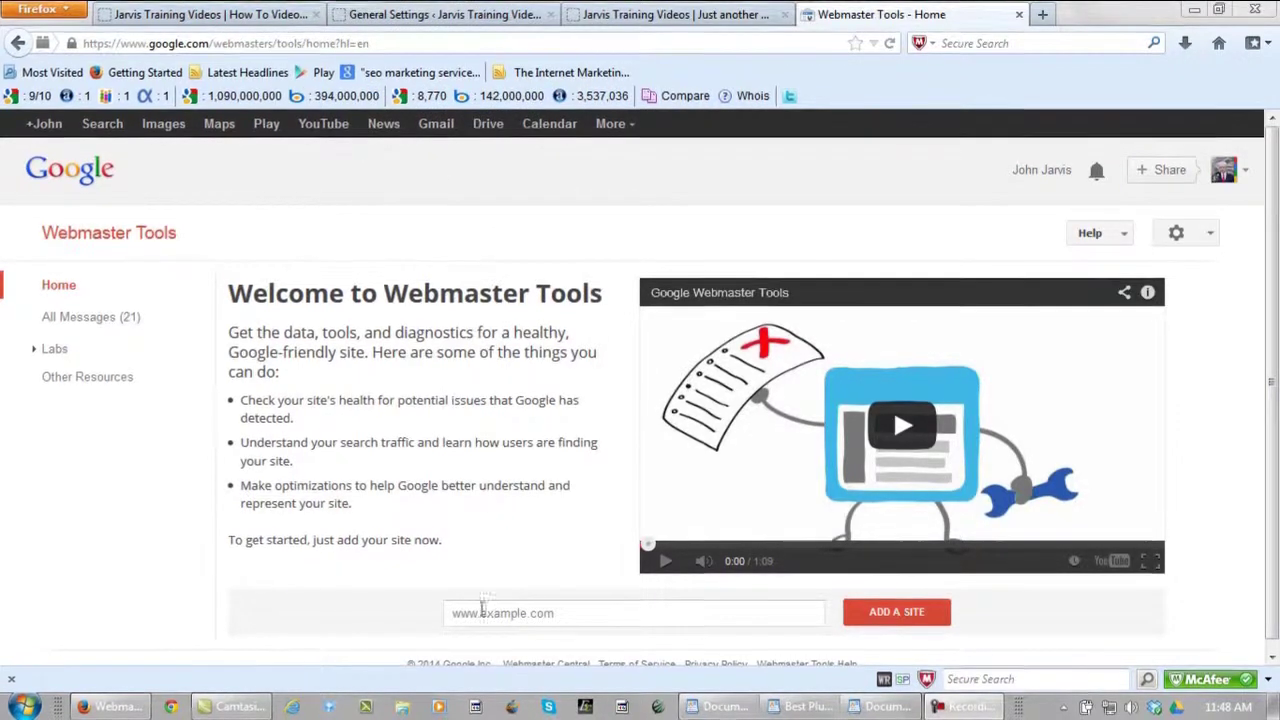
click(446, 614)
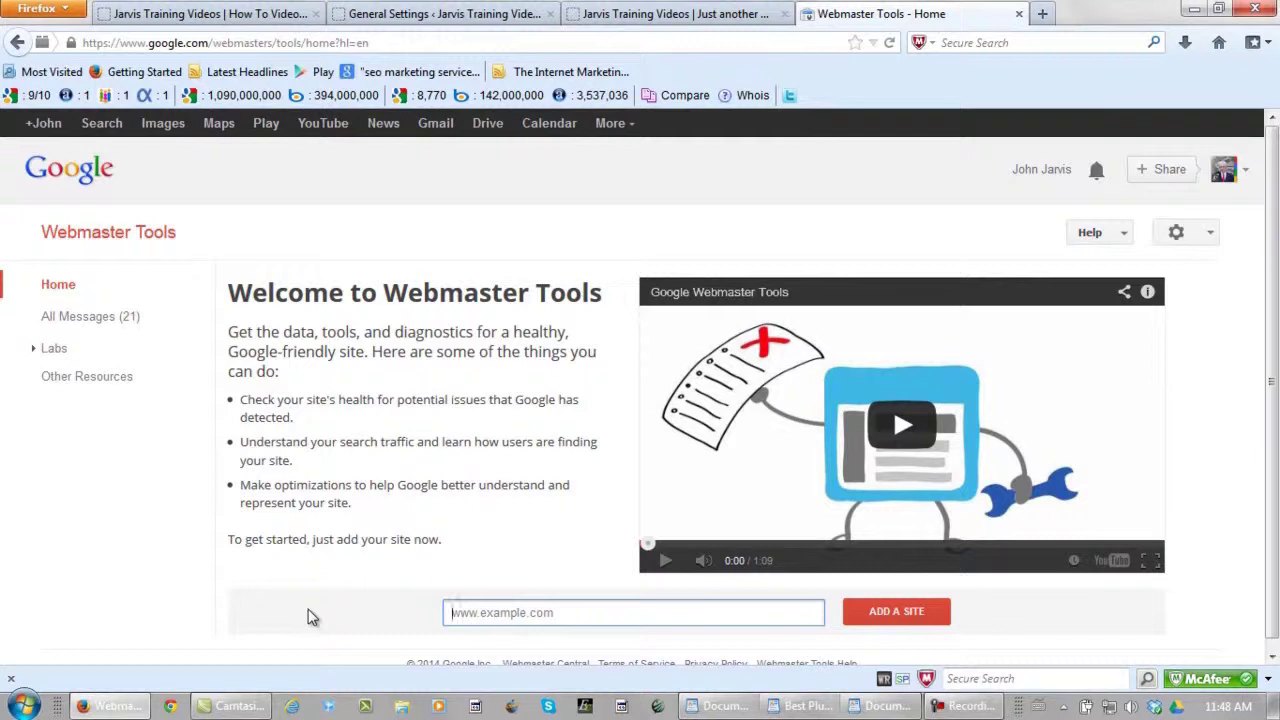
text(http://jarvistrainingvideos.com/seo-training/)
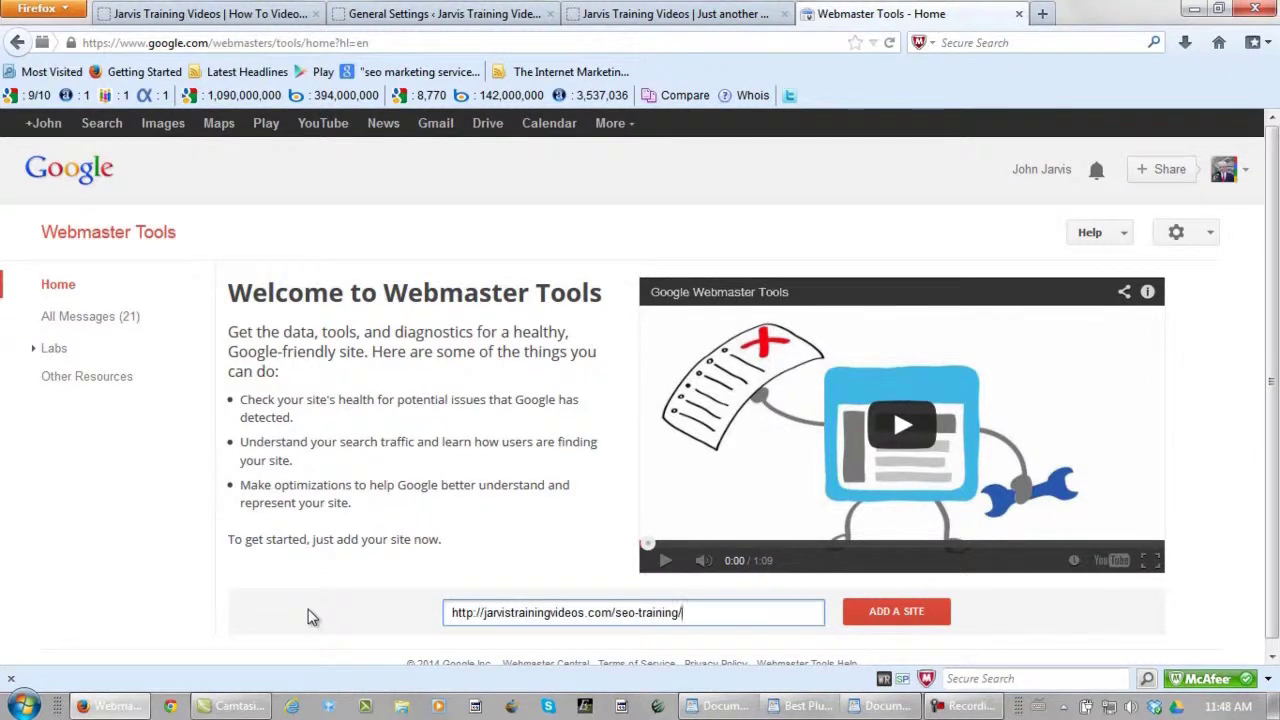
click(893, 626)
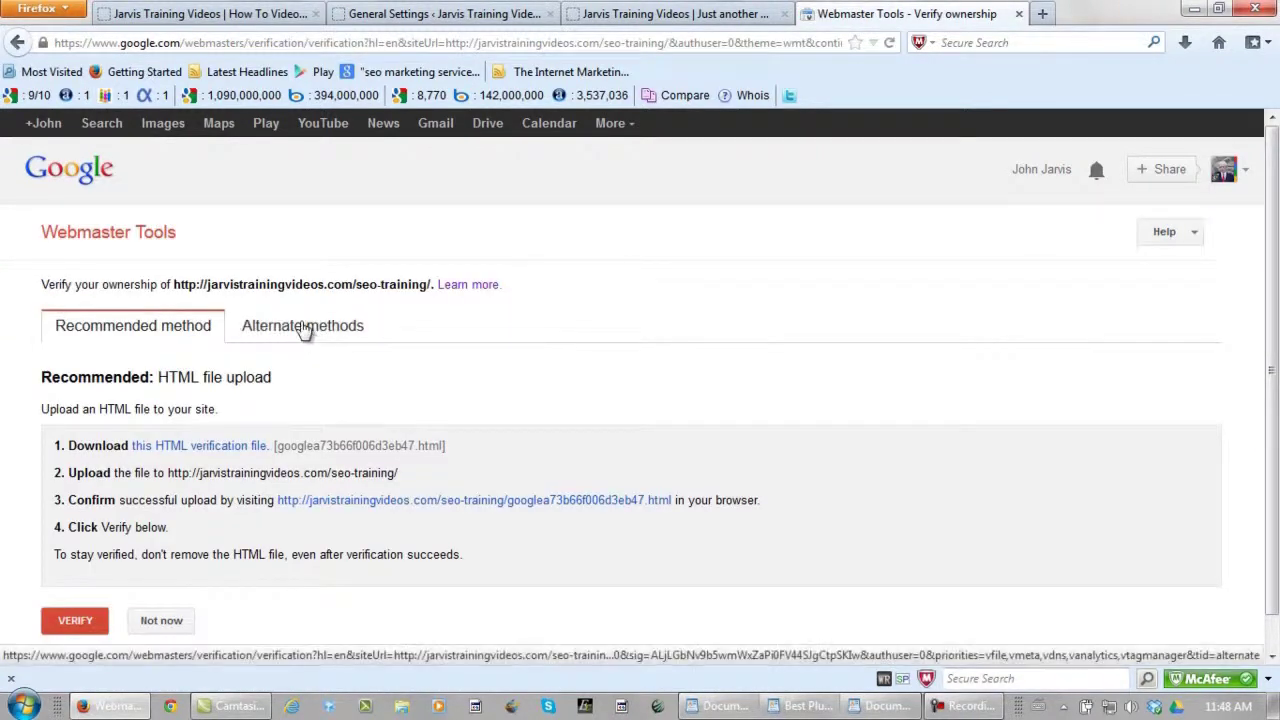
Choose the alternate HTML tag verification method and paste its verification code into the Google Webmaster Tools field of All in One SEO
click(305, 330)
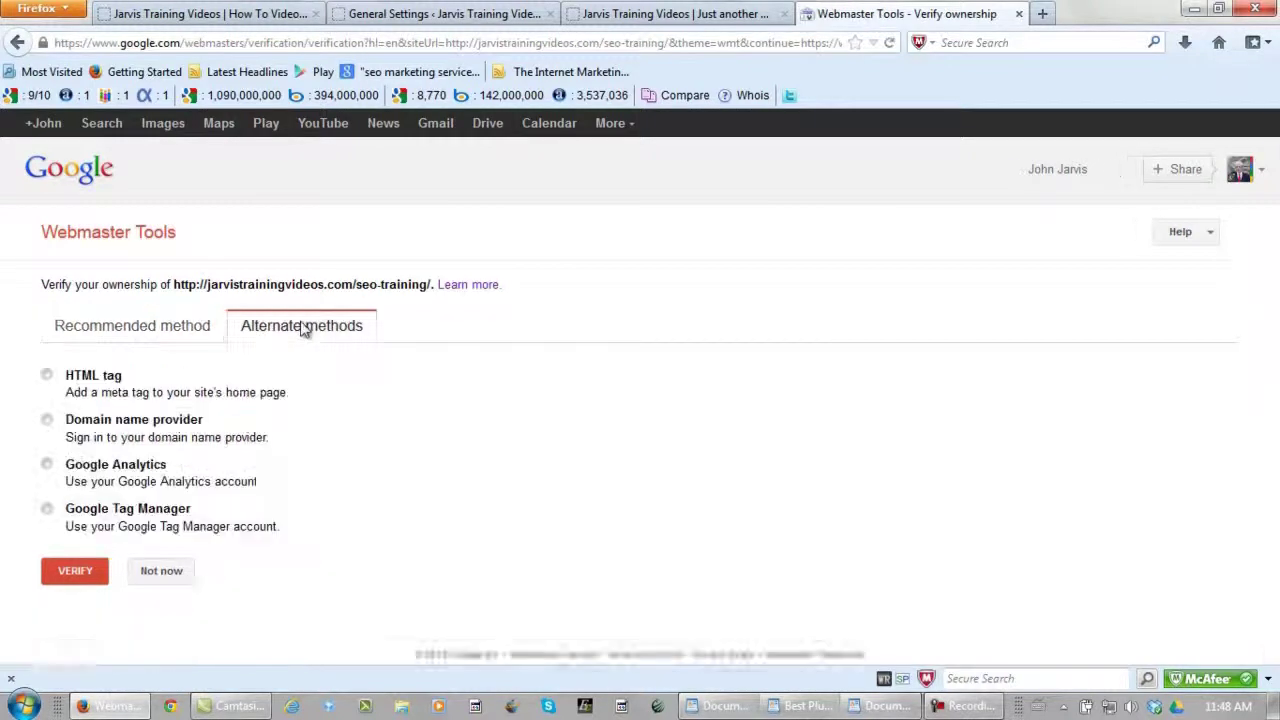
click(47, 376)
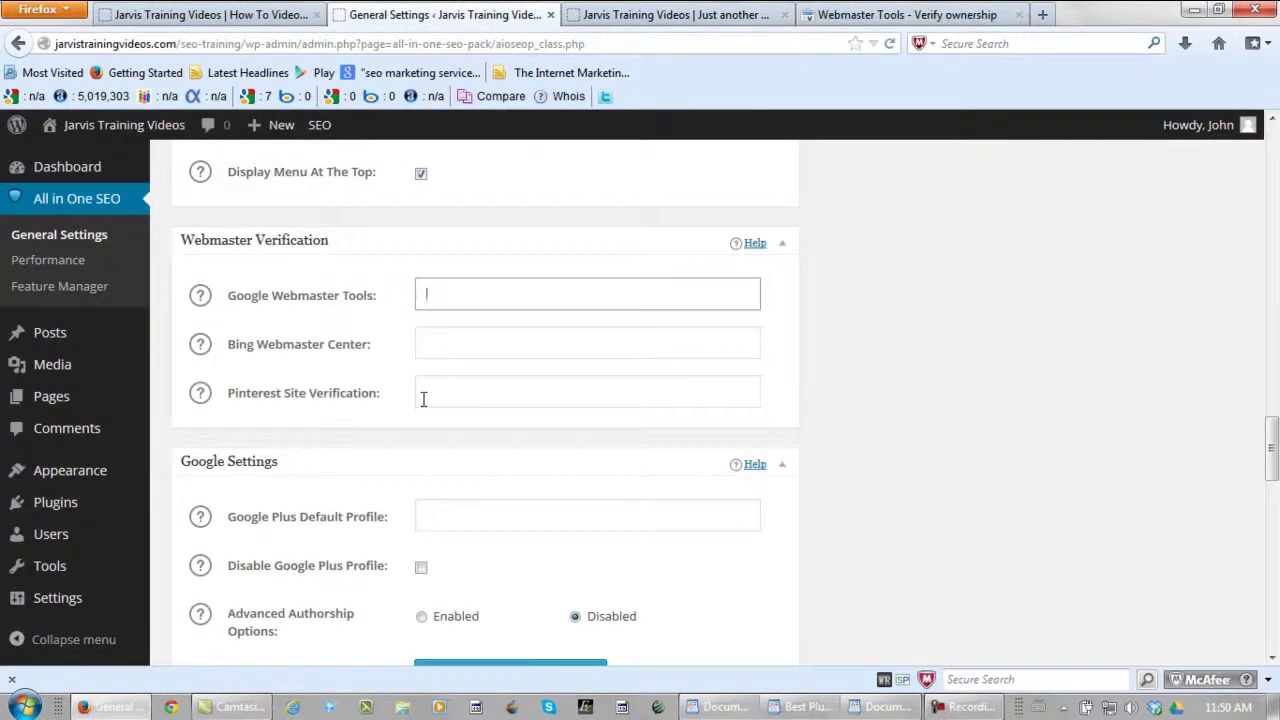
key(ctrl+v)
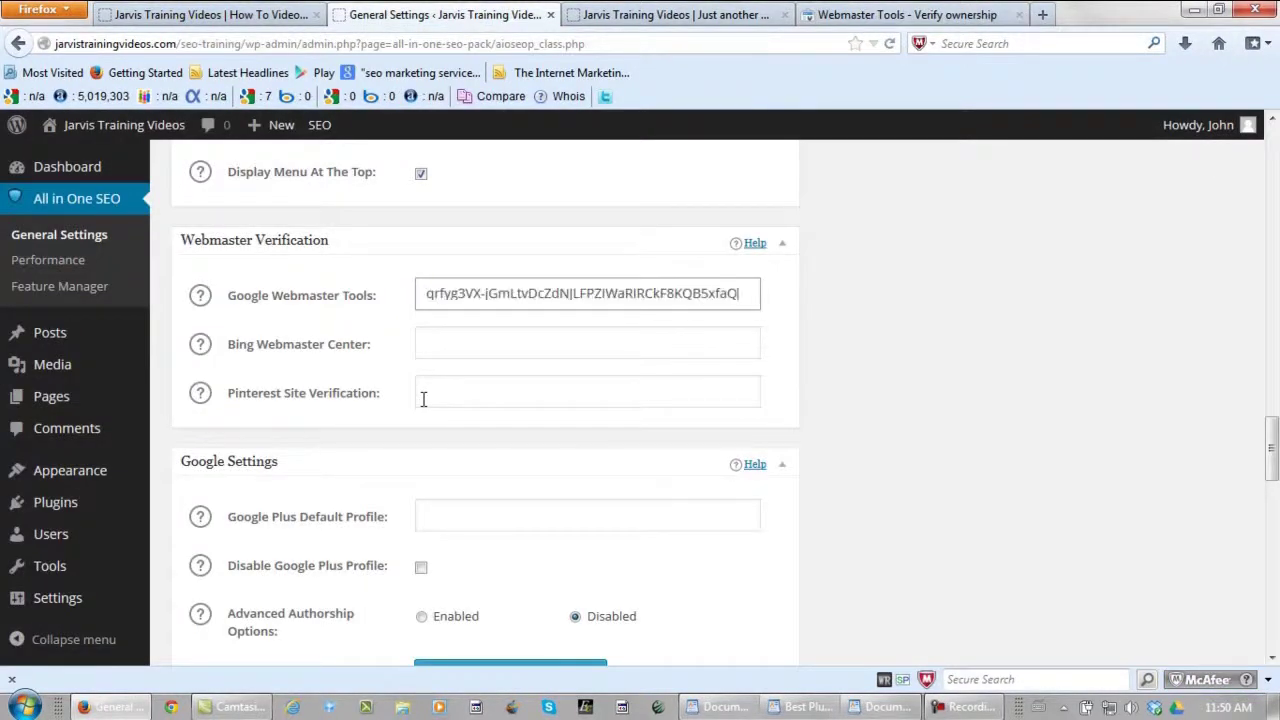
Save the All in One SEO options with the Google verification code
scroll(400, 398, down, 10)
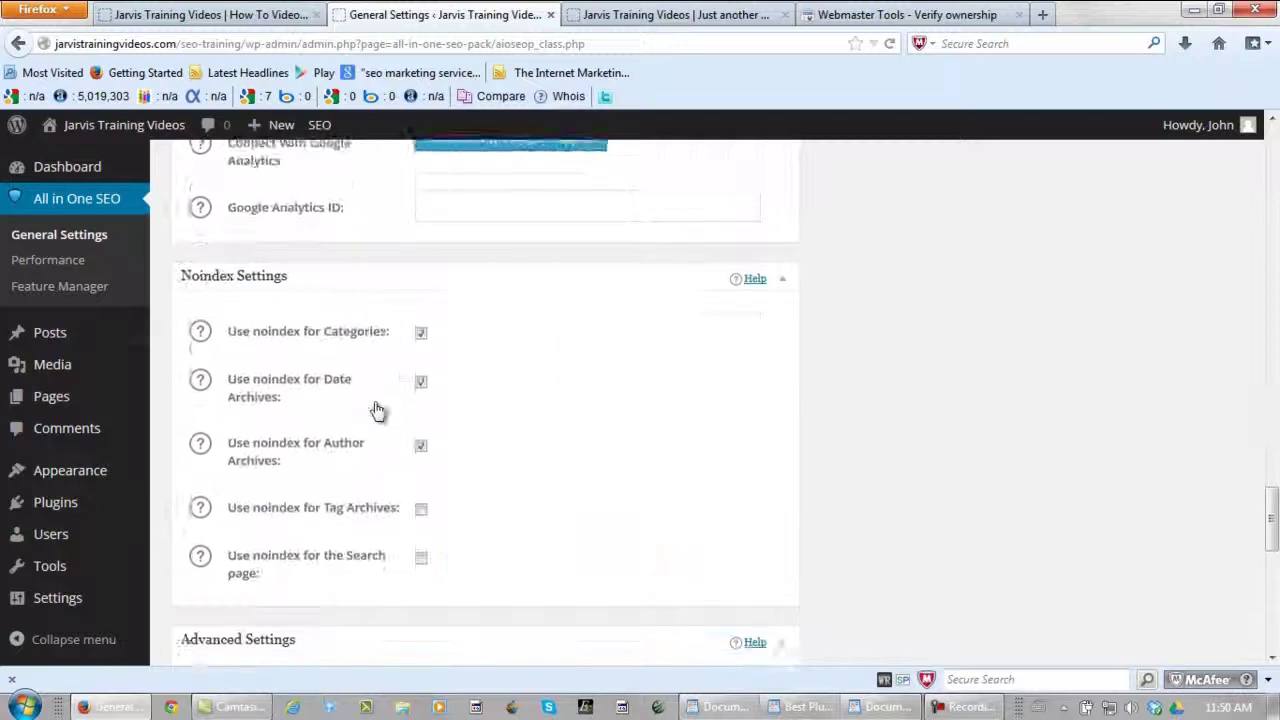
scroll(378, 410, down, 2)
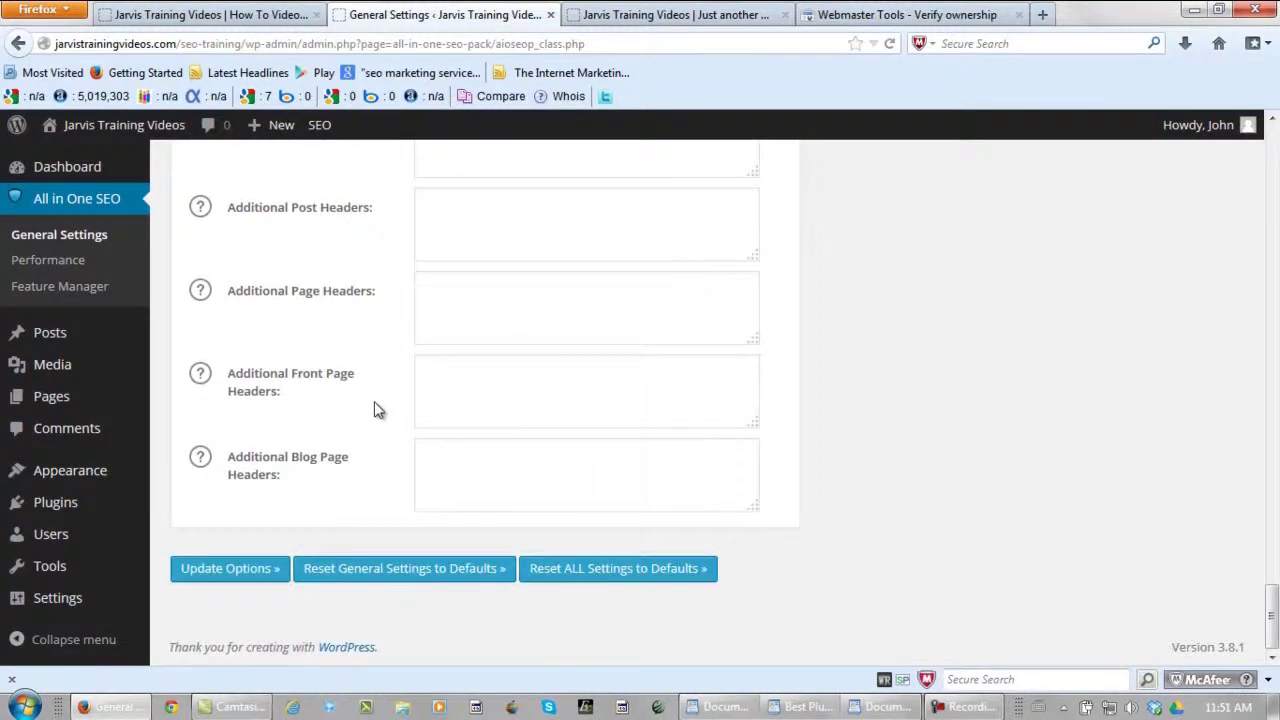
click(246, 570)
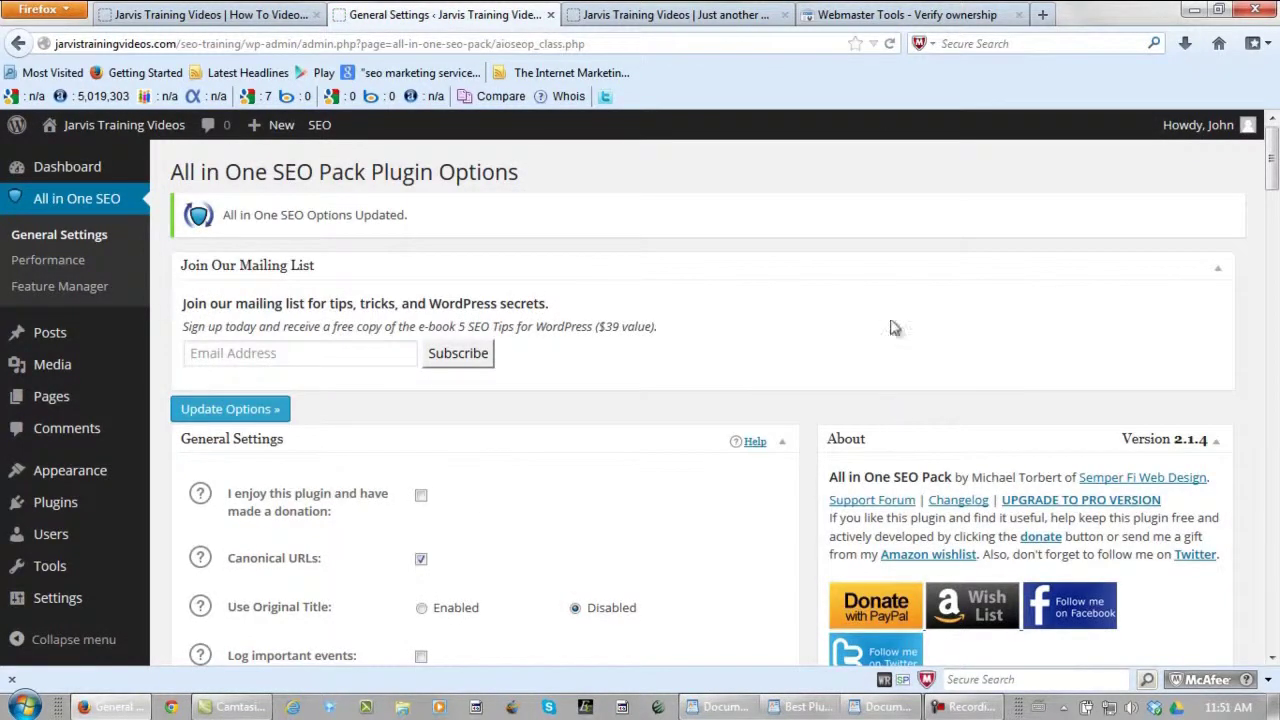
Return to Google Webmaster Tools and verify ownership of the seo-training site with the HTML tag method
click(893, 16)
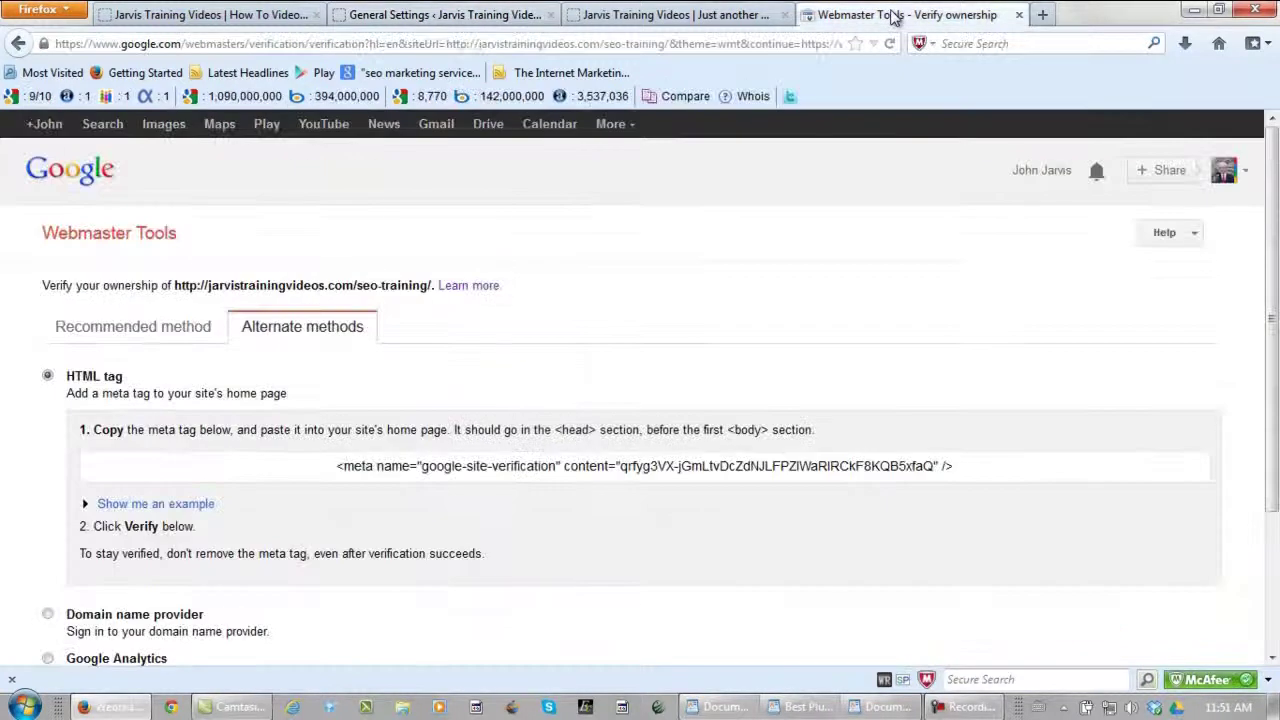
scroll(435, 525, down, 3)
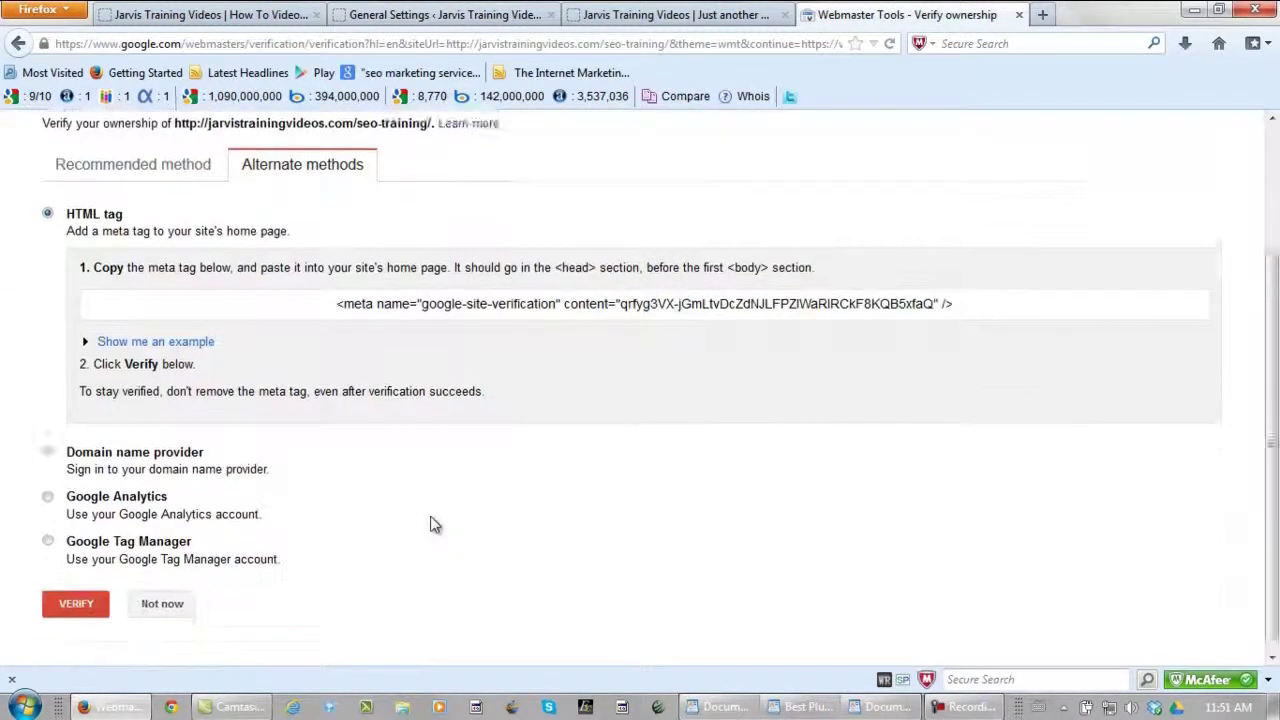
click(65, 597)
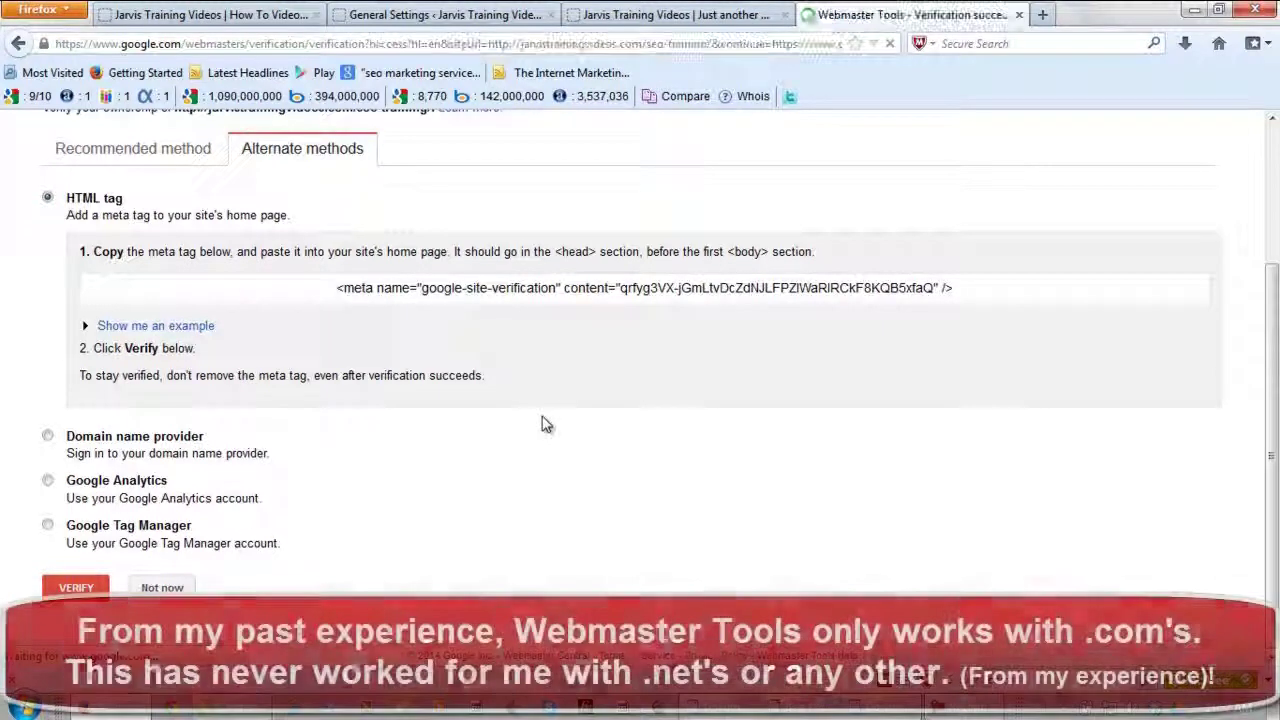